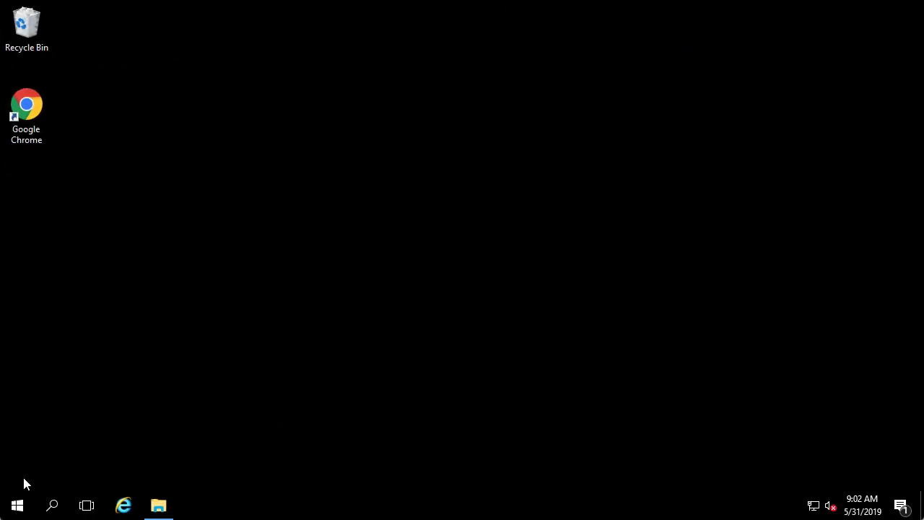
Step: Launch FME Workbench 2019.1 from the FME Desktop 2019.1 Start menu folder
{"action": "left_click", "coordinate": [20, 505]}
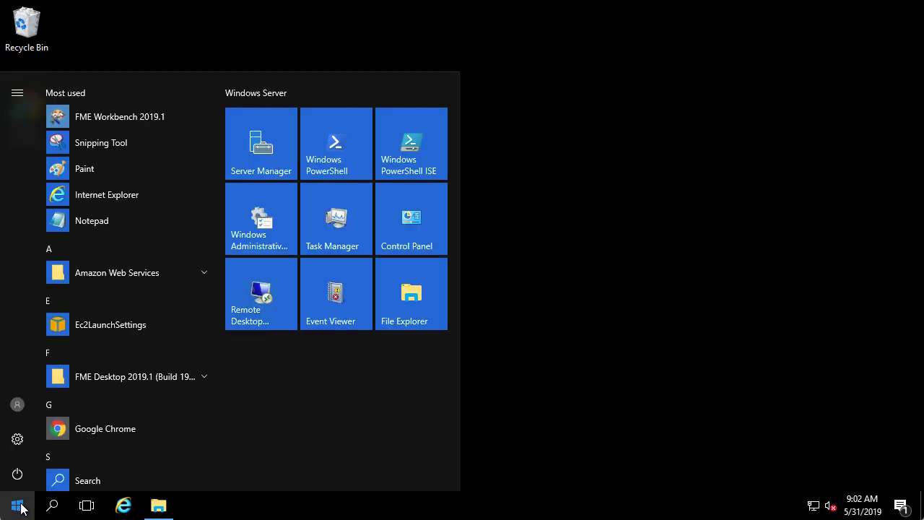
{"action": "left_click", "coordinate": [113, 376]}
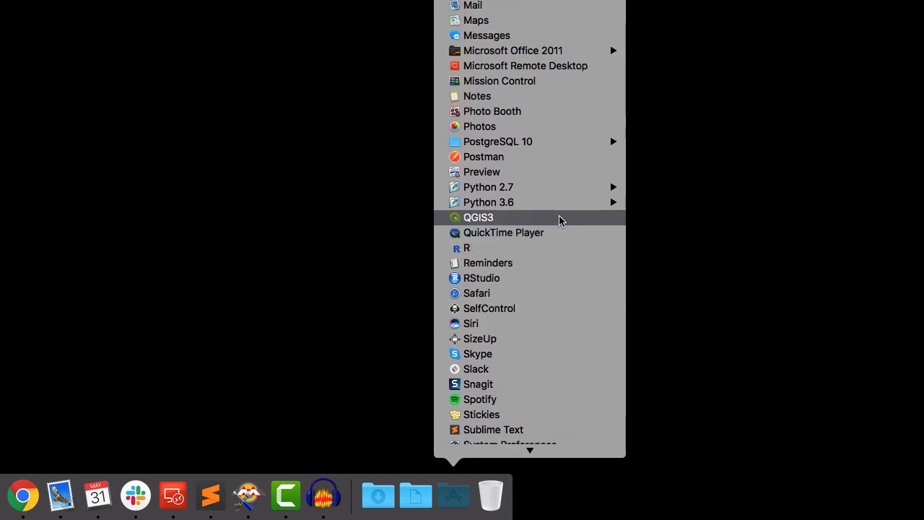
{"action": "mouse_move", "coordinate": [570, 149]}
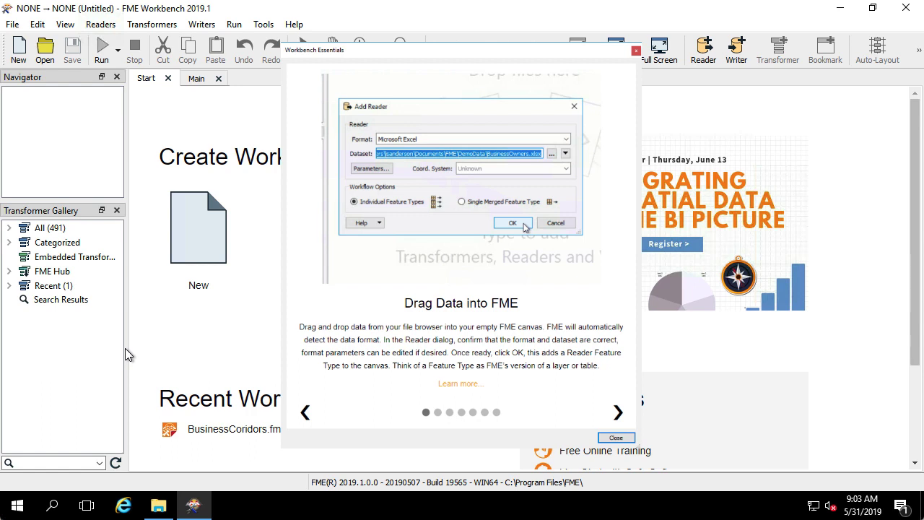
Step: Dismiss the Workbench Essentials tips, reopen them from the Help menu, and close them again
{"action": "key", "text": "Escape"}
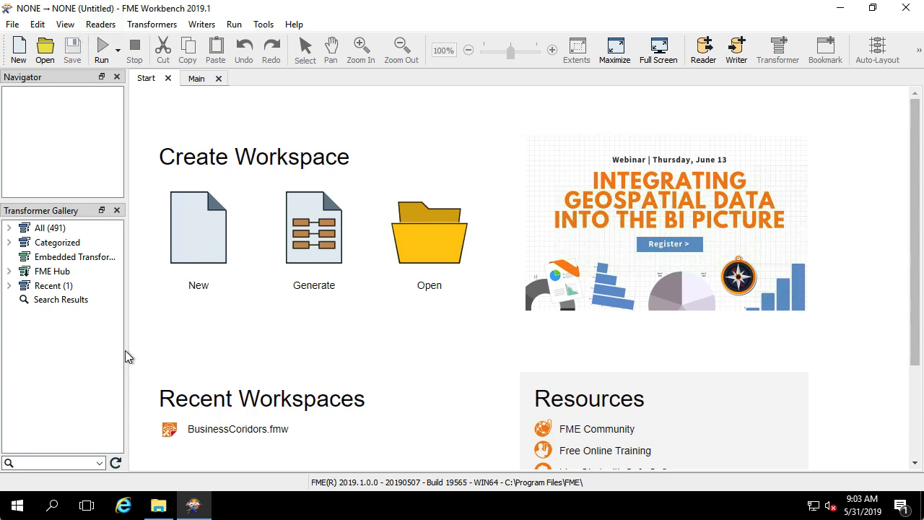
{"action": "left_click", "coordinate": [294, 24]}
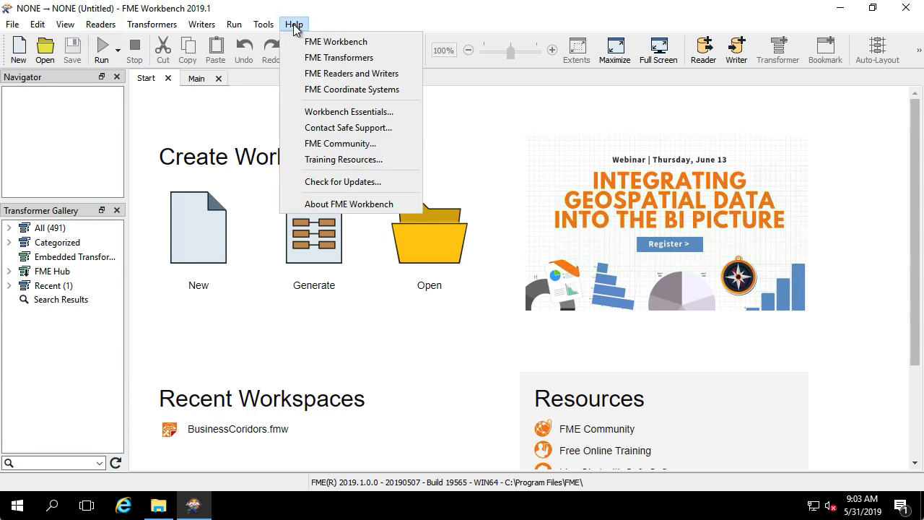
{"action": "left_click", "coordinate": [314, 111]}
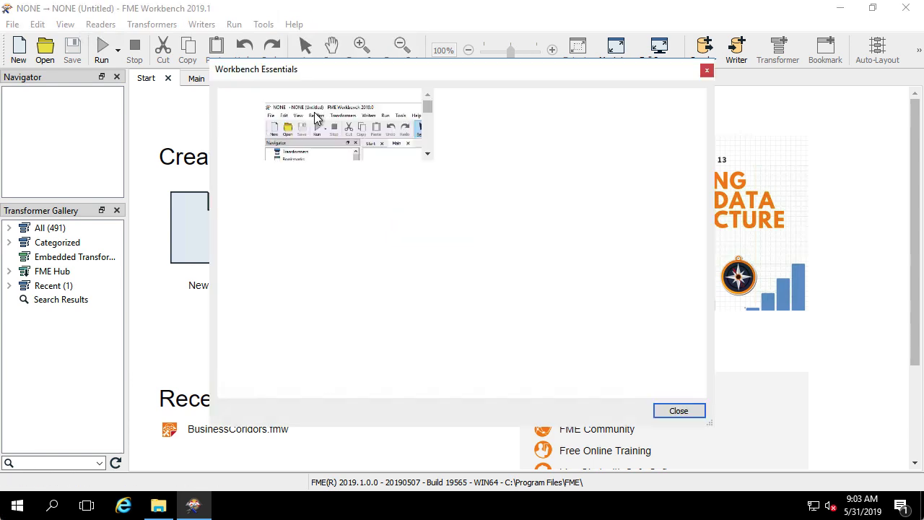
{"action": "left_click", "coordinate": [673, 412]}
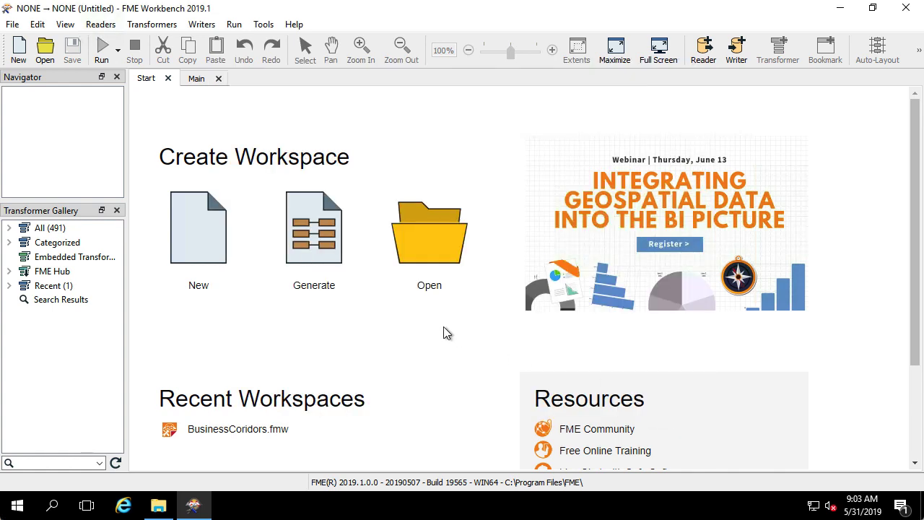
Step: Start a new blank workspace and close the Visual Preview panel
{"action": "left_click", "coordinate": [209, 241]}
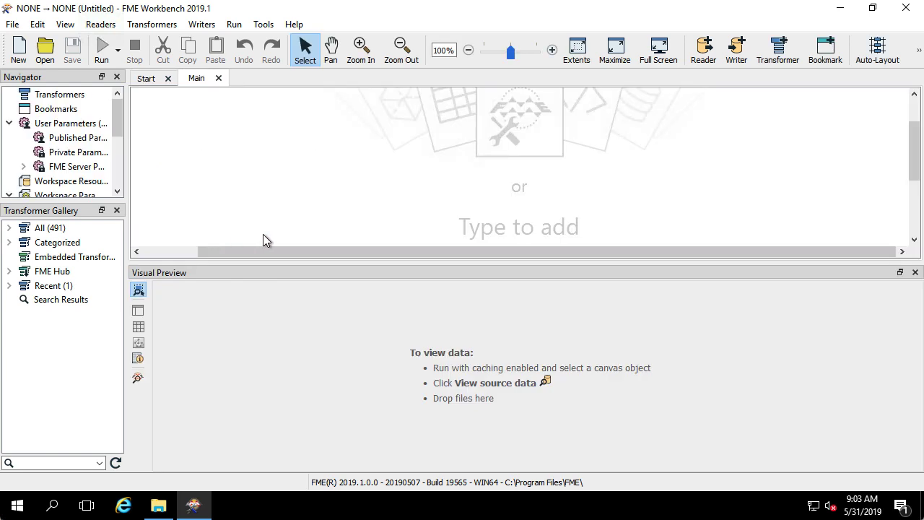
{"action": "left_click", "coordinate": [914, 272]}
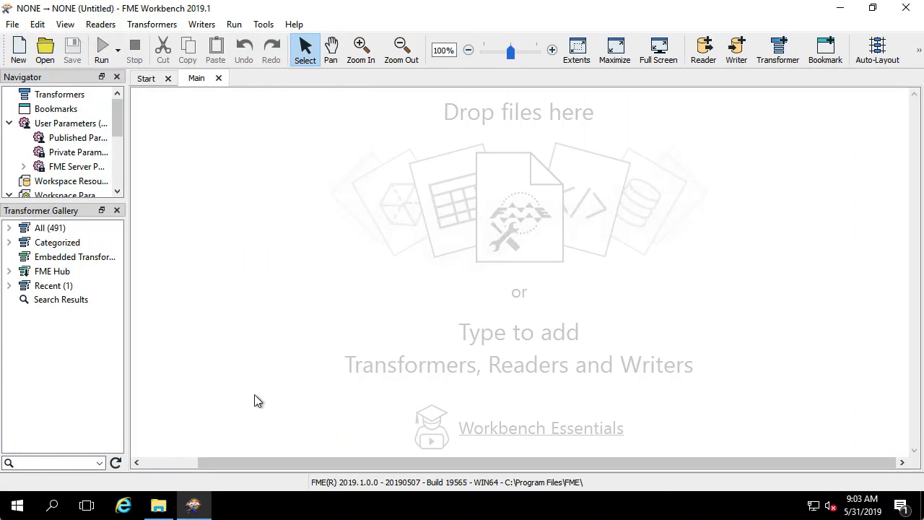
Step: Drop BusinessOwners.xlsx onto the canvas as a reader and confirm Microsoft Excel format and dataset
{"action": "left_click", "coordinate": [158, 506]}
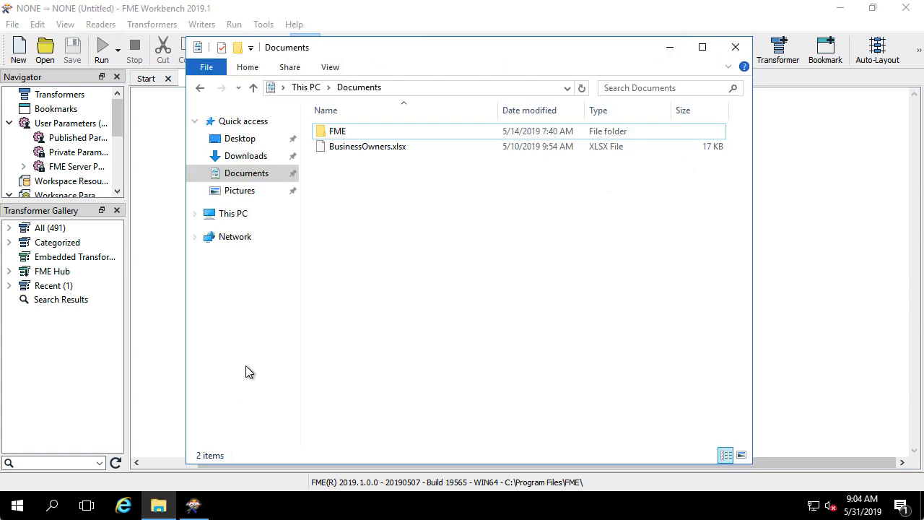
{"action": "left_click_drag", "start_coordinate": [355, 150], "coordinate": [166, 192]}
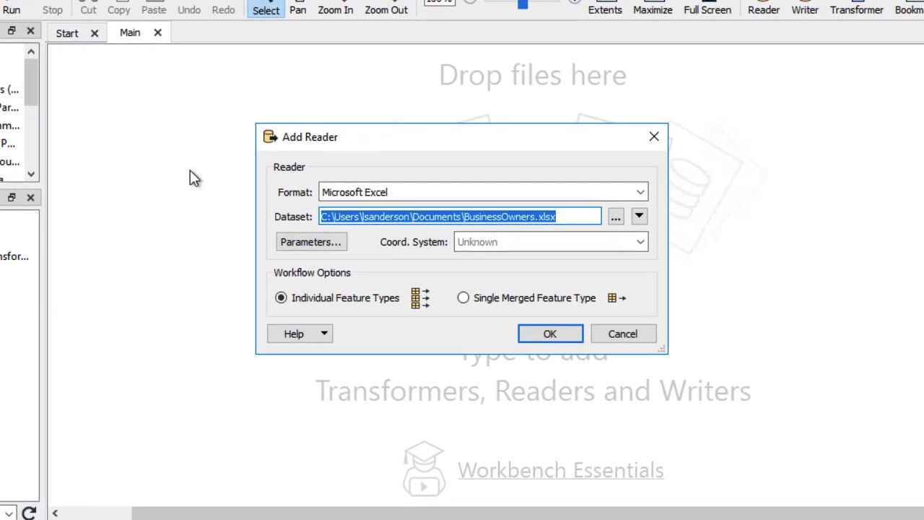
{"action": "left_click", "coordinate": [536, 193]}
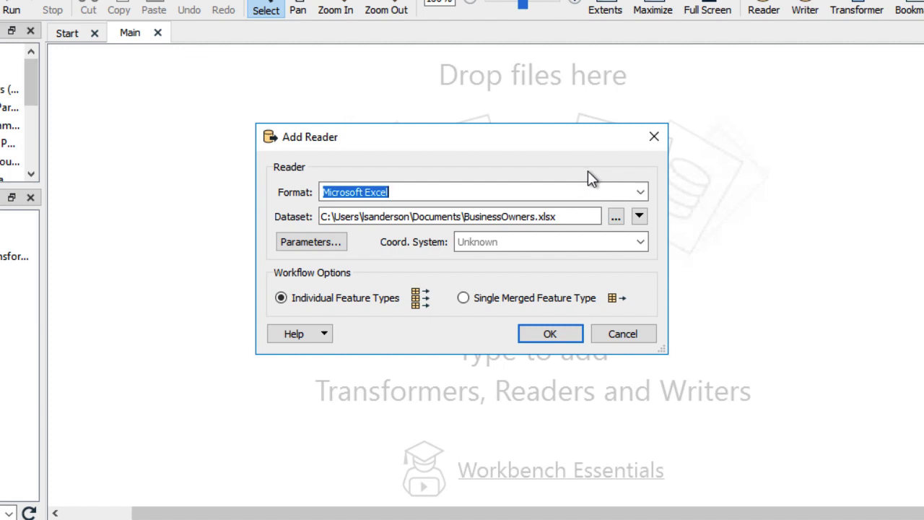
{"action": "left_click", "coordinate": [583, 211]}
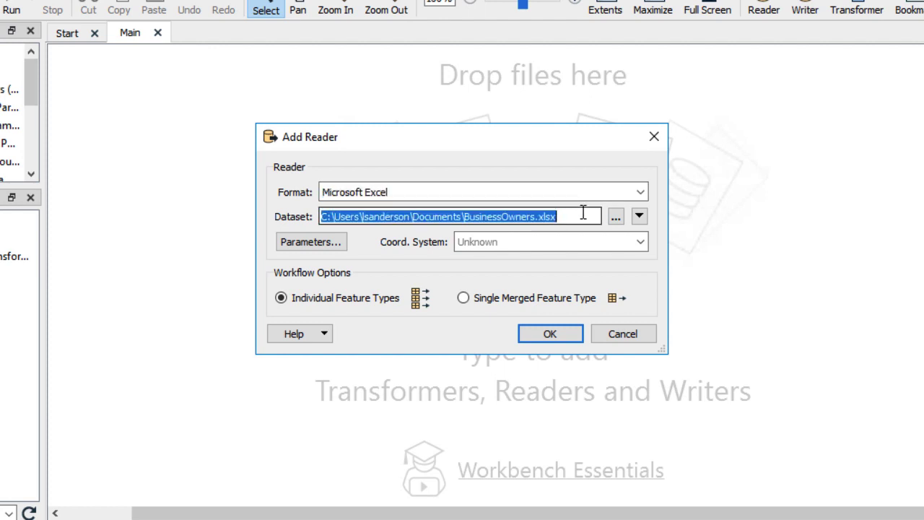
{"action": "left_click", "coordinate": [615, 216]}
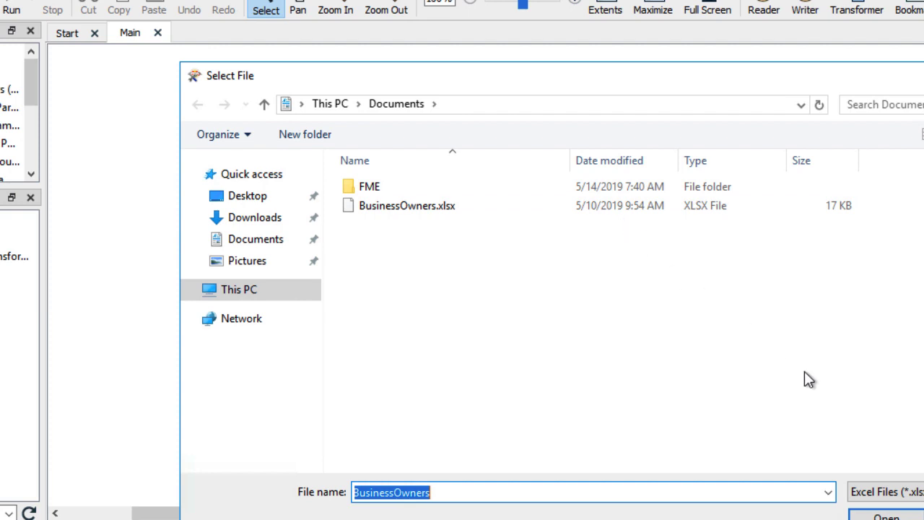
{"action": "left_click", "coordinate": [886, 515]}
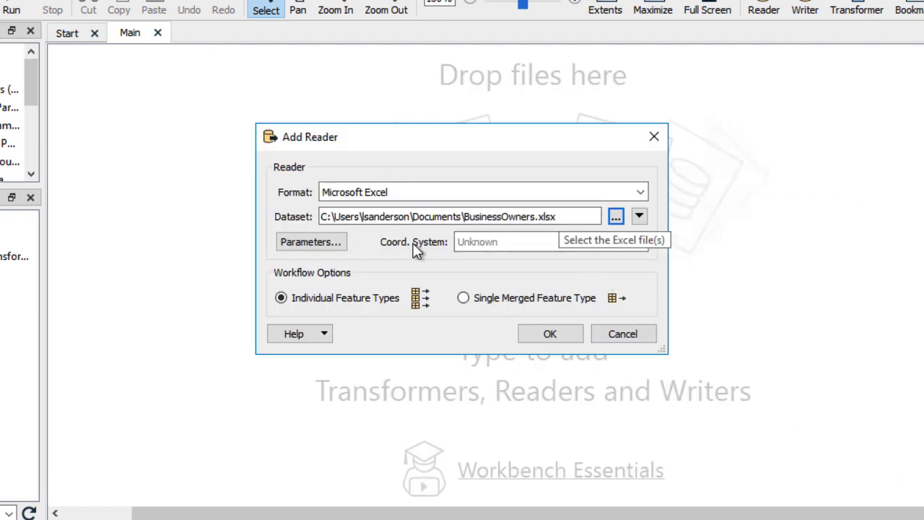
{"action": "left_click", "coordinate": [344, 247]}
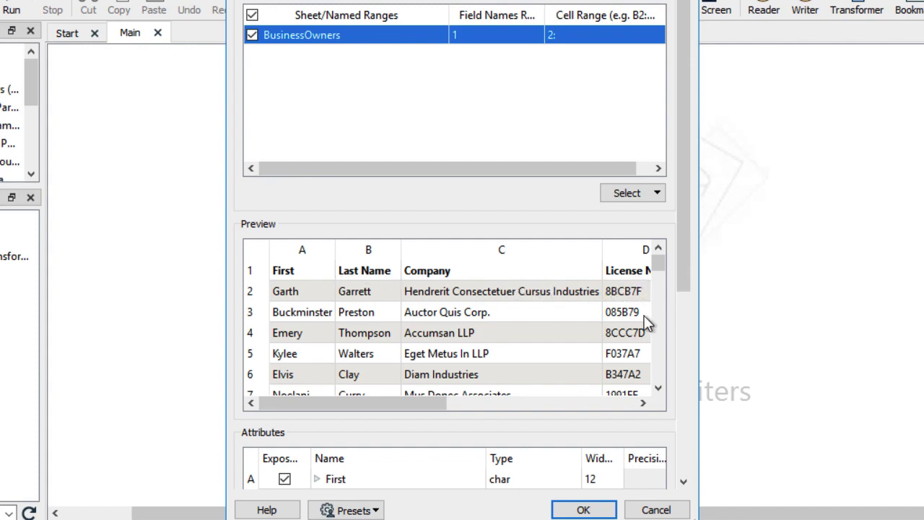
{"action": "scroll", "coordinate": [610, 473], "scroll_direction": "down", "scroll_amount": 5}
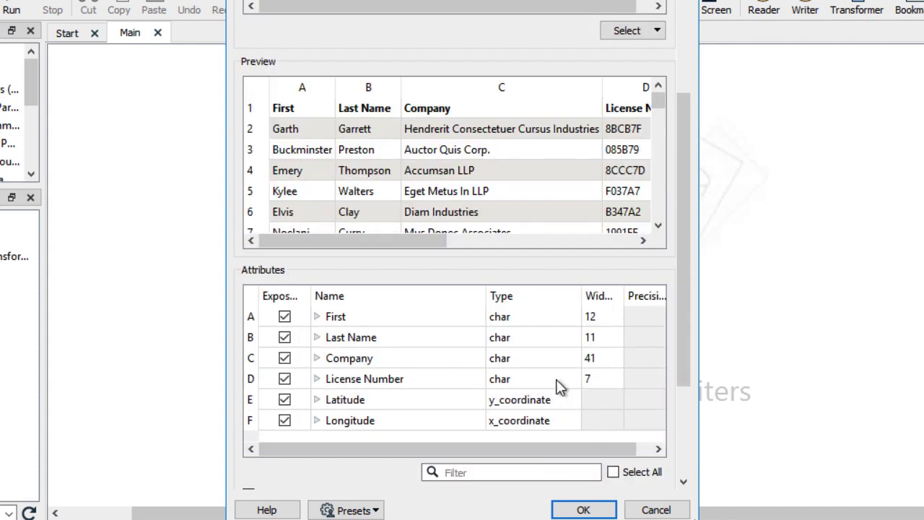
{"action": "left_click", "coordinate": [604, 510]}
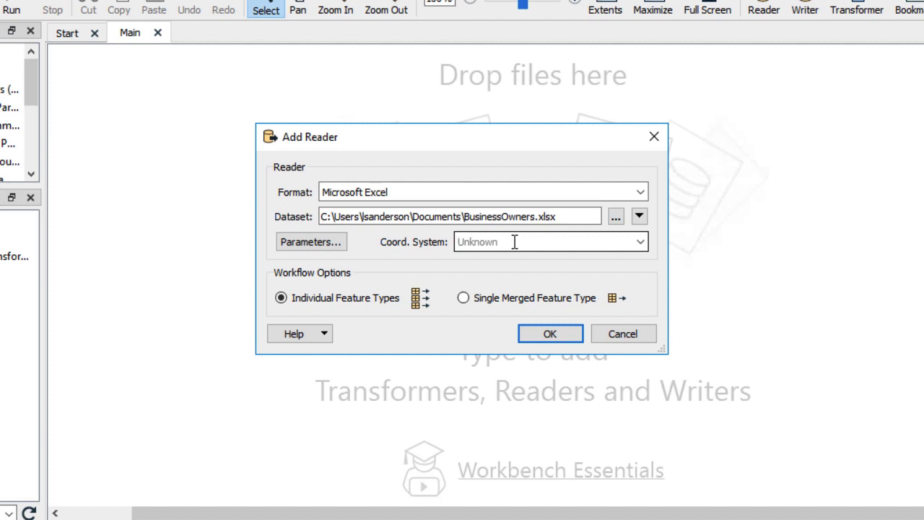
Step: Set the BusinessOwners reader's coordinate system to LL84
{"action": "type", "text": "LL84"}
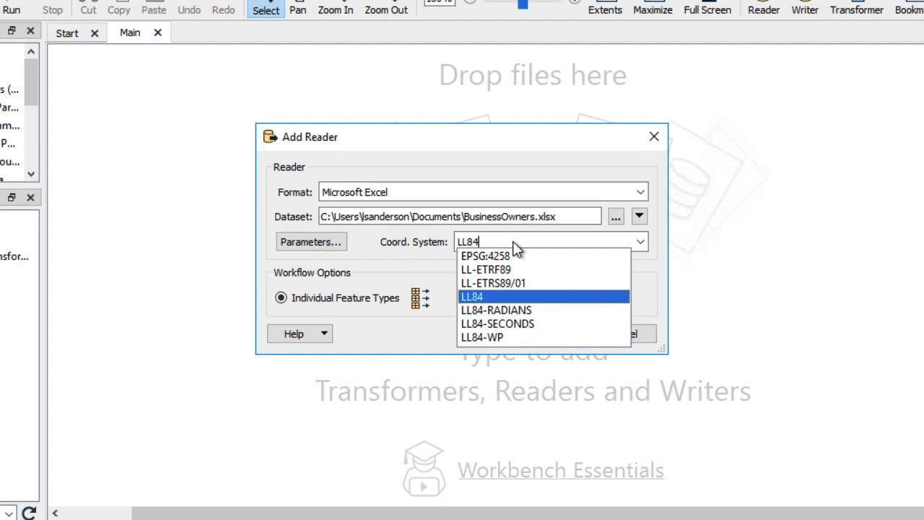
{"action": "left_click", "coordinate": [511, 292]}
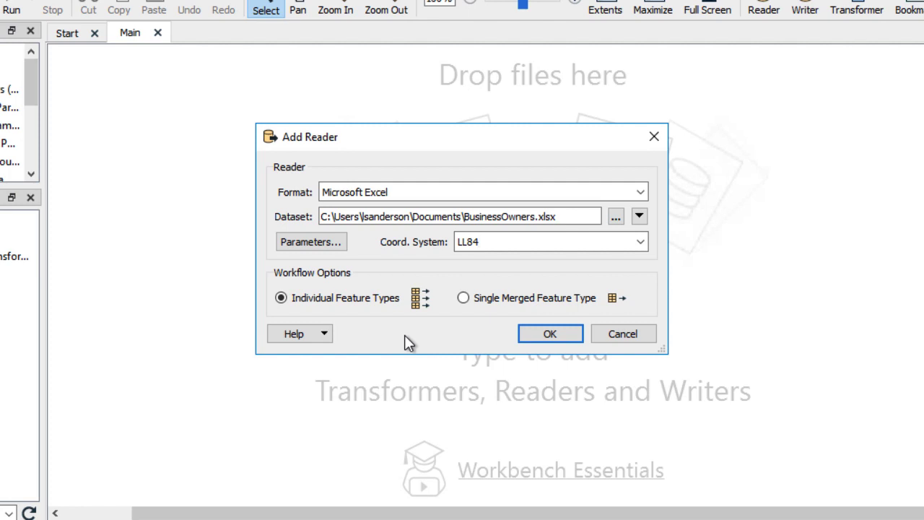
Step: Confirm the Add Reader dialog to place the BusinessOwners feature type on the canvas
{"action": "left_click", "coordinate": [534, 333]}
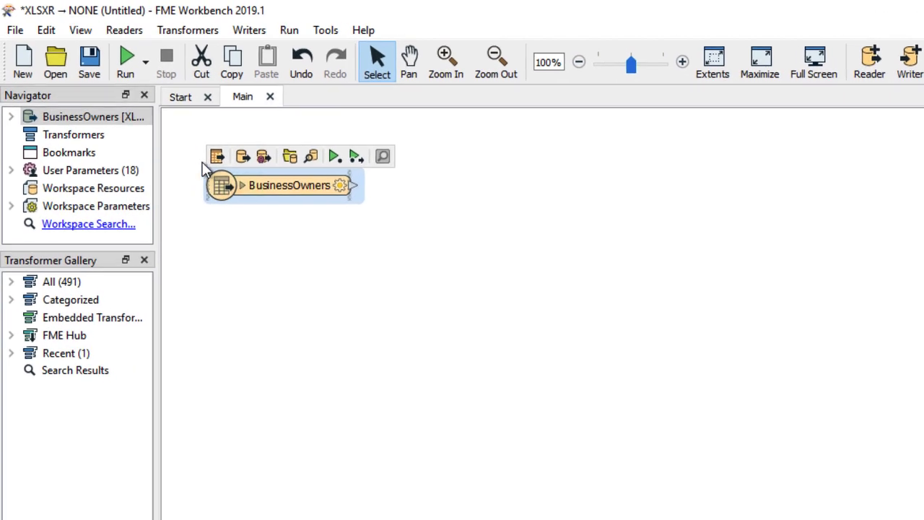
Step: Disable Prompt for User Parameters and run the workspace, caching 171 BusinessOwners features
{"action": "left_click", "coordinate": [137, 63]}
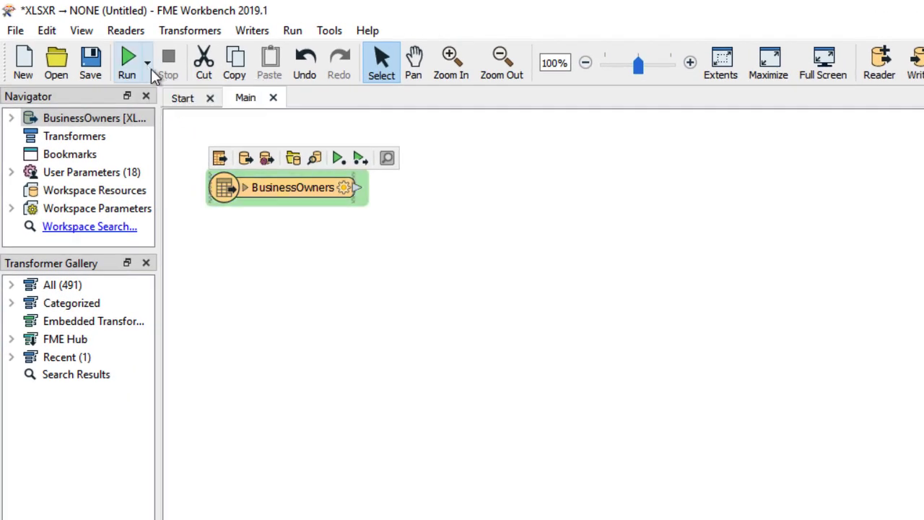
{"action": "left_click", "coordinate": [148, 66]}
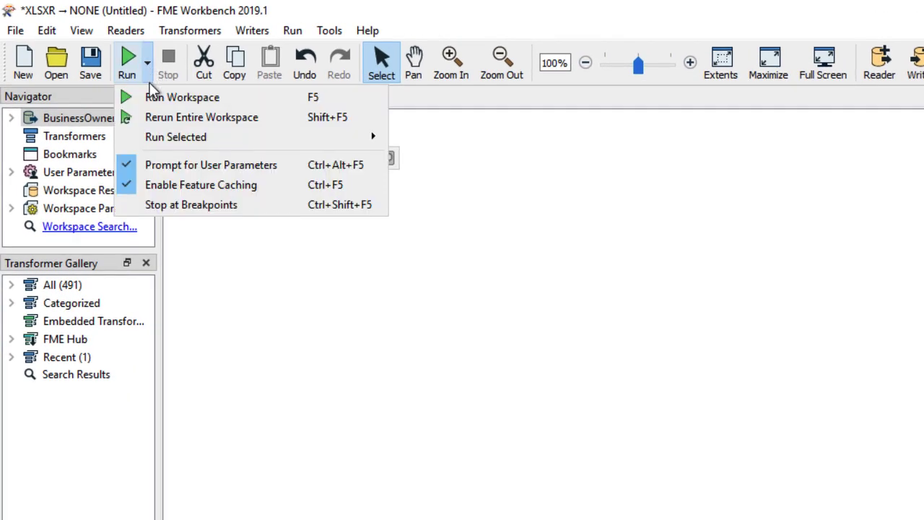
{"action": "left_click", "coordinate": [130, 164]}
{"action": "left_click", "coordinate": [149, 71]}
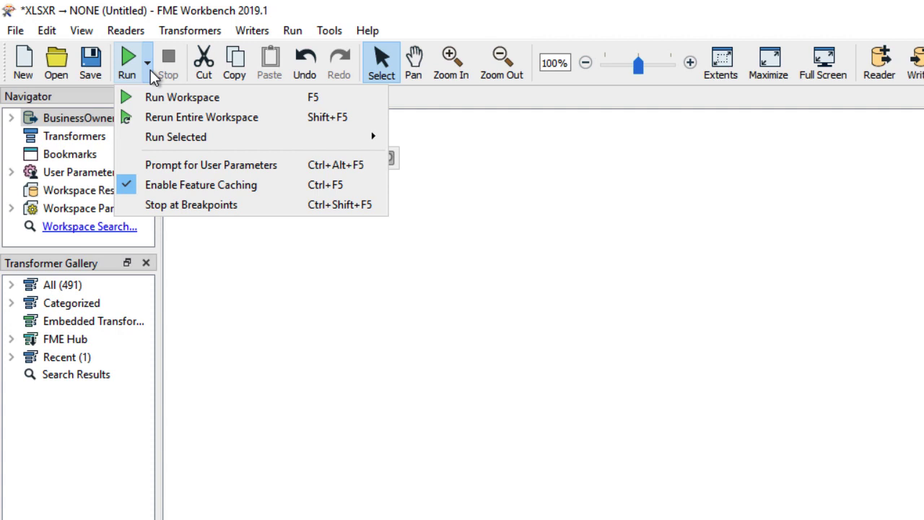
{"action": "left_click", "coordinate": [149, 69]}
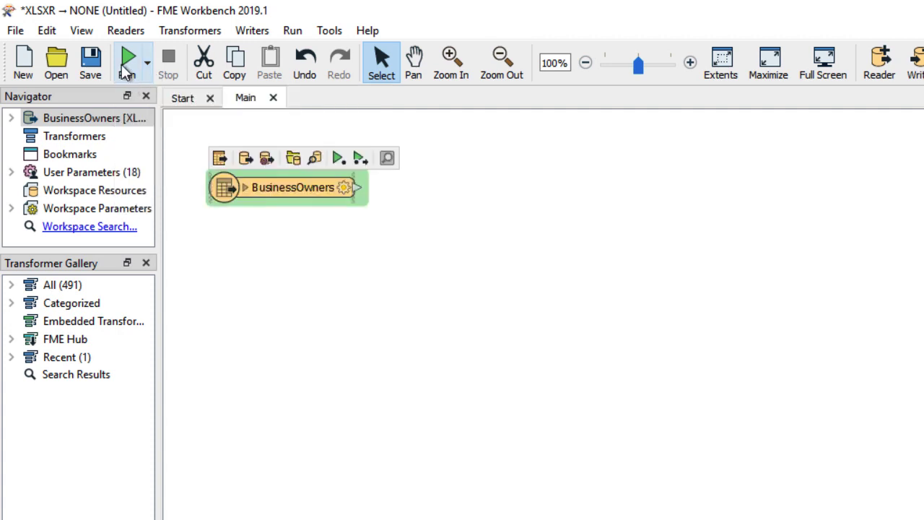
{"action": "left_click", "coordinate": [125, 64]}
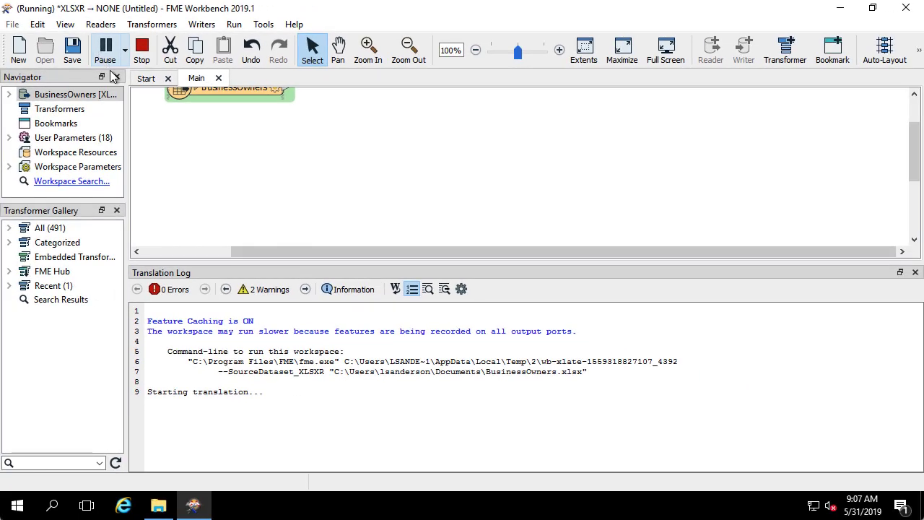
{"action": "scroll", "coordinate": [155, 129], "scroll_direction": "up", "scroll_amount": 1}
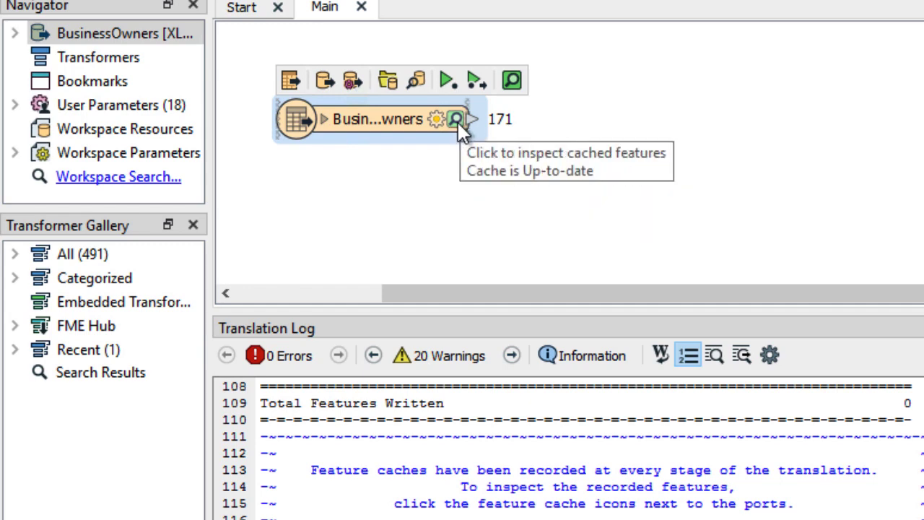
{"action": "left_click", "coordinate": [457, 122]}
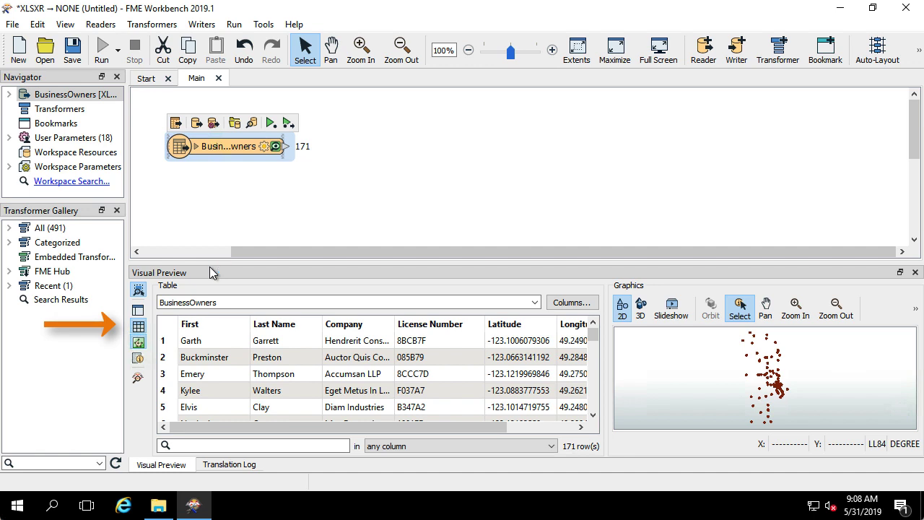
{"action": "left_click", "coordinate": [140, 327]}
{"action": "left_click", "coordinate": [139, 327]}
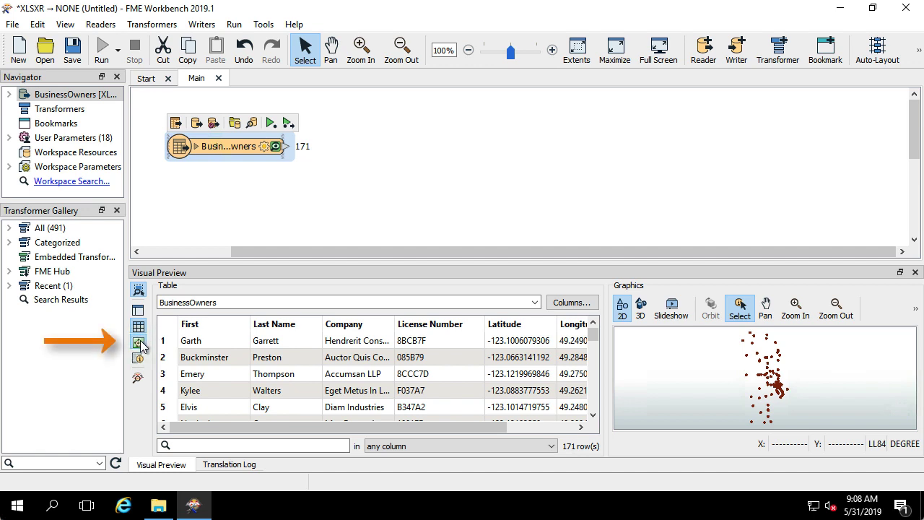
Step: Show the Feature Information panel for the second BusinessOwners feature in the preview
{"action": "left_click", "coordinate": [140, 340]}
{"action": "left_click", "coordinate": [140, 341]}
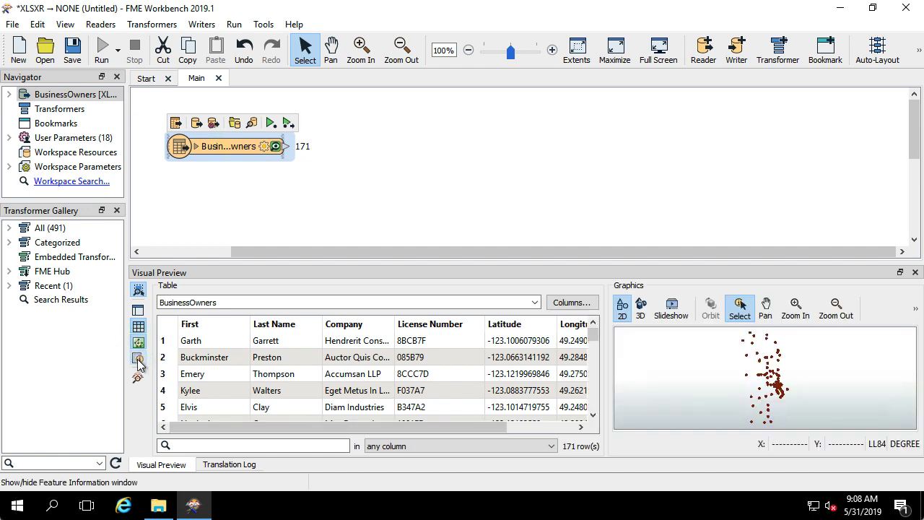
{"action": "left_click", "coordinate": [139, 359]}
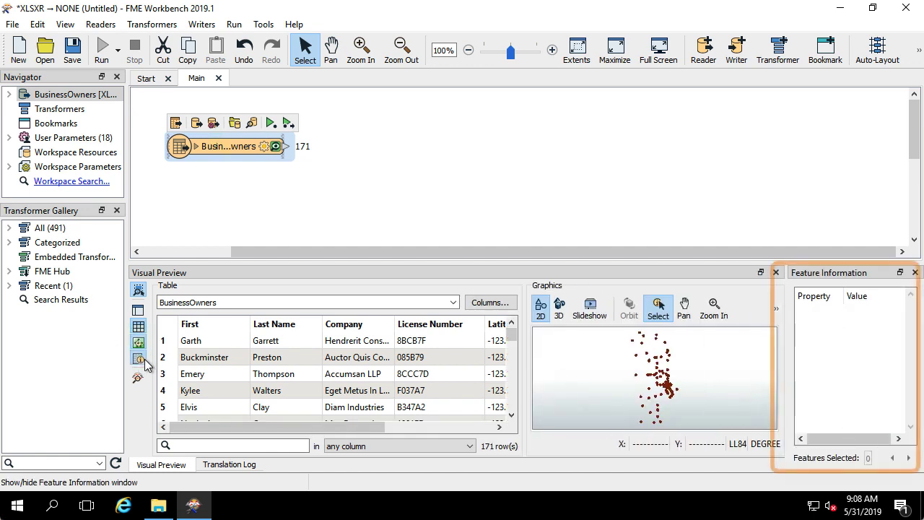
{"action": "left_click", "coordinate": [199, 357]}
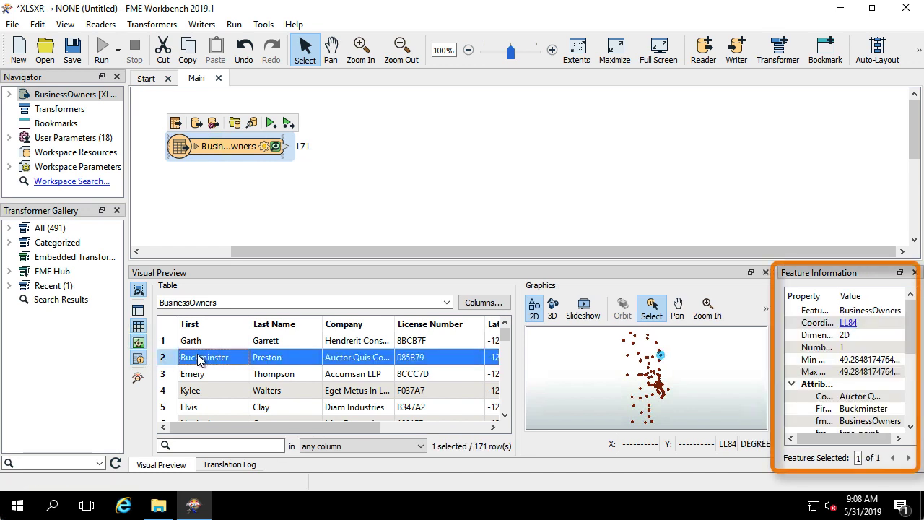
{"action": "left_click", "coordinate": [145, 363]}
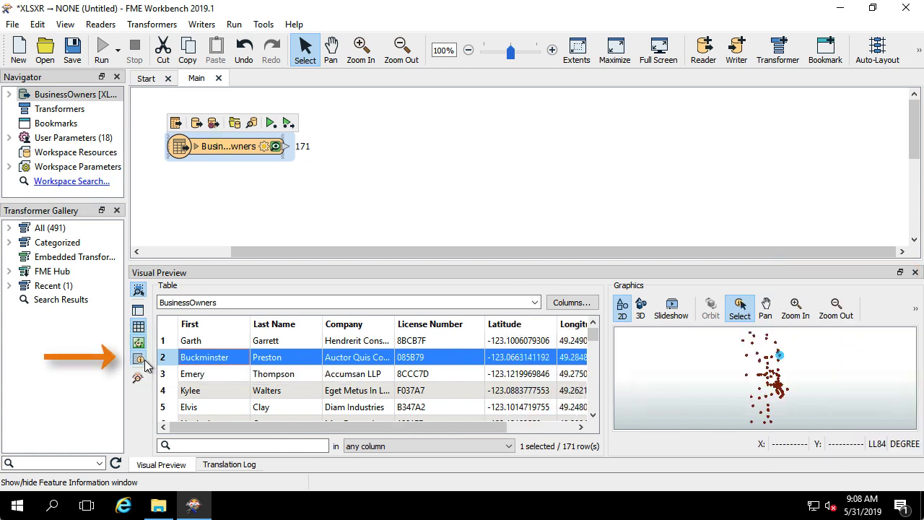
{"action": "left_click", "coordinate": [144, 363]}
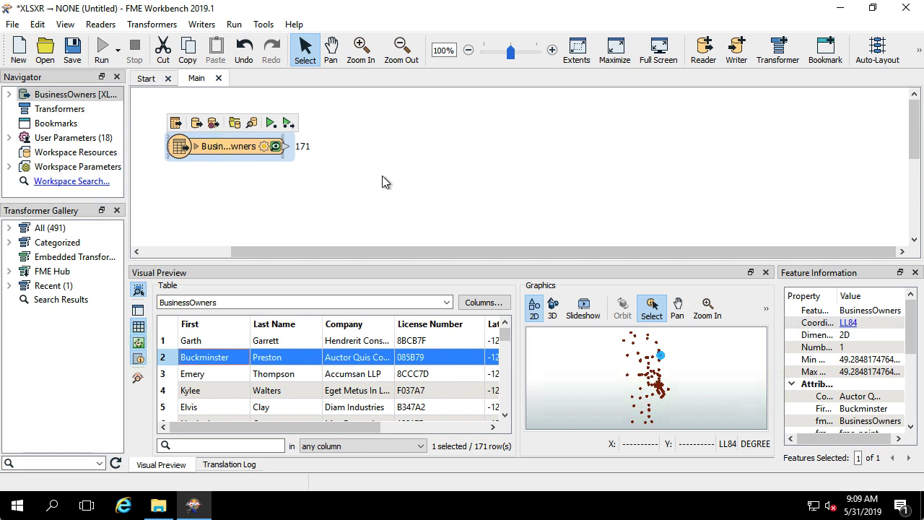
Step: Select the Embedded Transformers category and show the Help panel via View > Windows
{"action": "left_click", "coordinate": [75, 26]}
{"action": "mouse_move", "coordinate": [79, 41]}
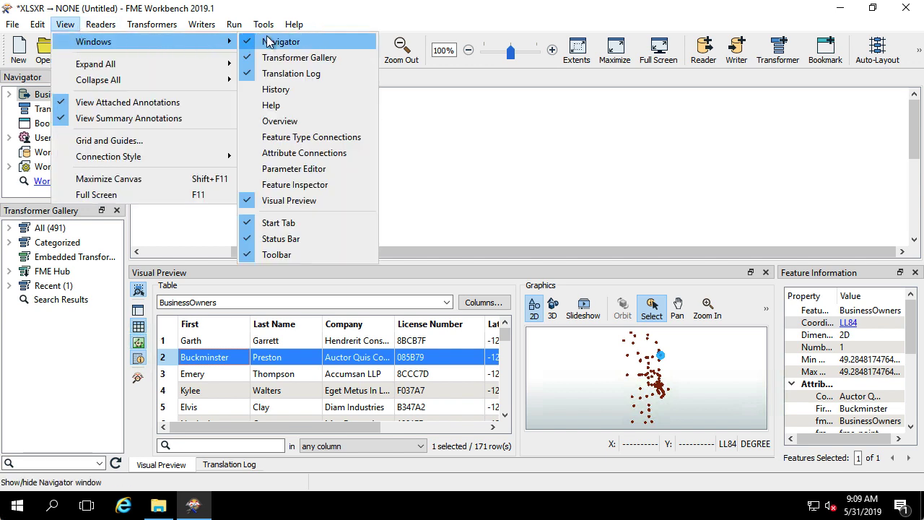
{"action": "left_click", "coordinate": [120, 267]}
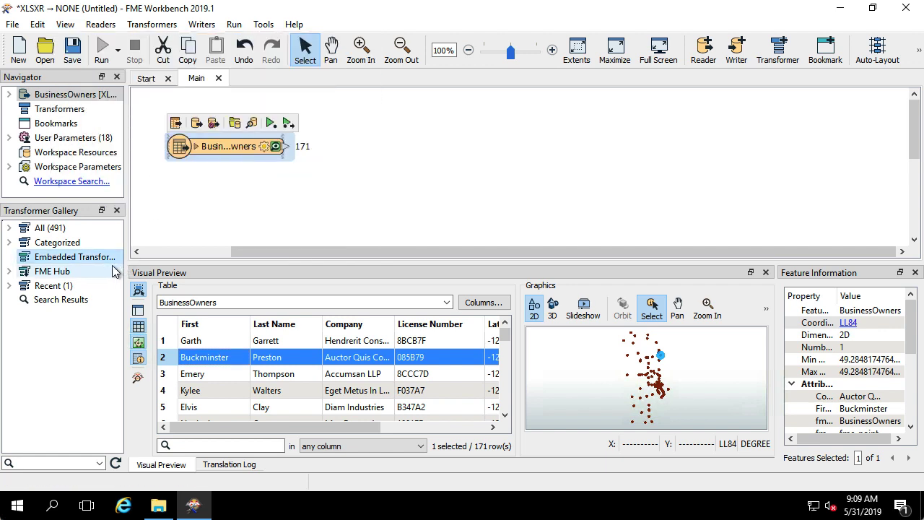
{"action": "left_click", "coordinate": [71, 26]}
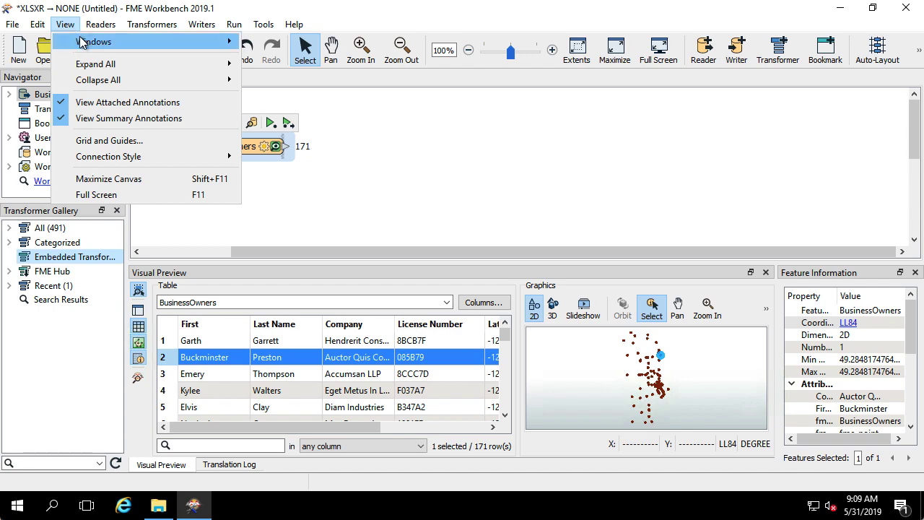
{"action": "mouse_move", "coordinate": [83, 42]}
{"action": "left_click", "coordinate": [273, 105]}
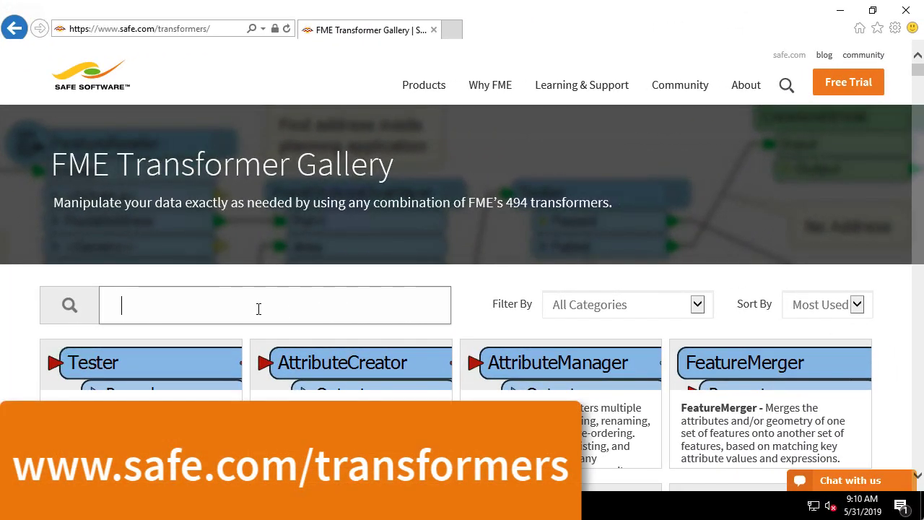
Step: Search 'attributes', clear the search, and filter the Transformer Gallery to the Attributes category
{"action": "type", "text": "at"}
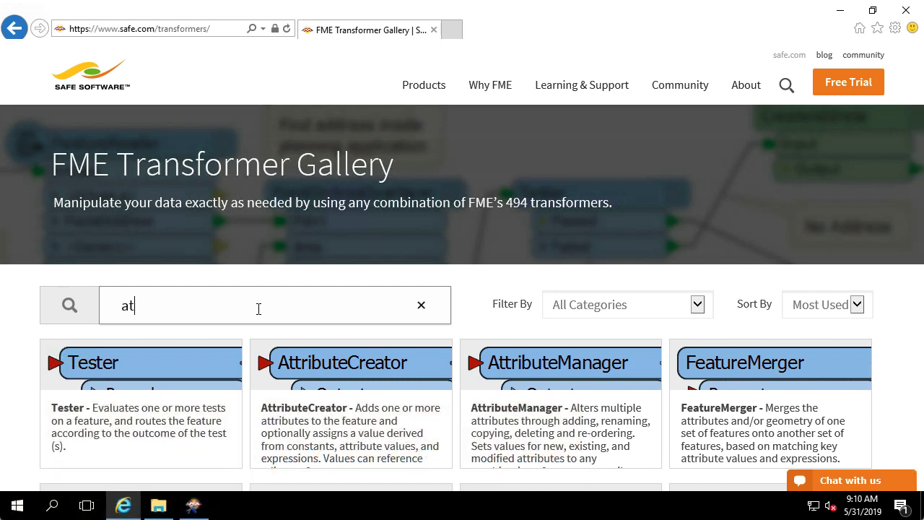
{"action": "type", "text": "tributes"}
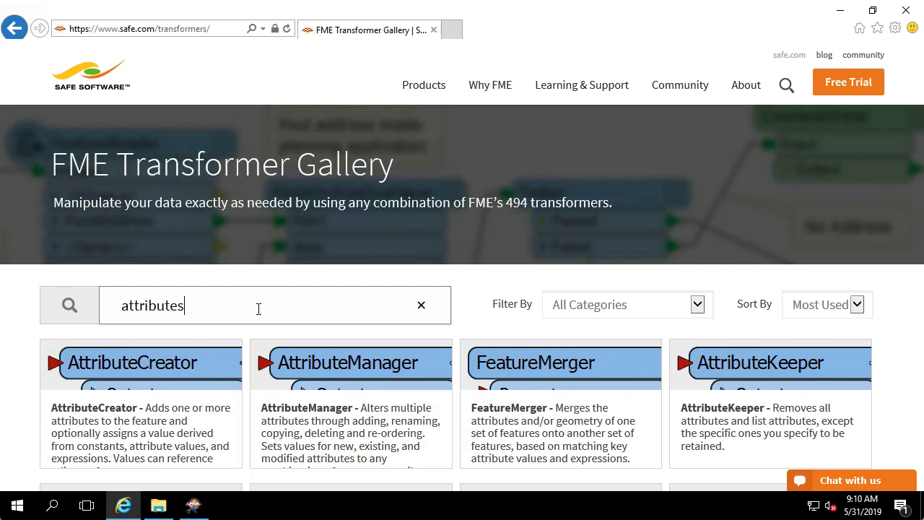
{"action": "left_click", "coordinate": [420, 308]}
{"action": "left_click", "coordinate": [701, 306]}
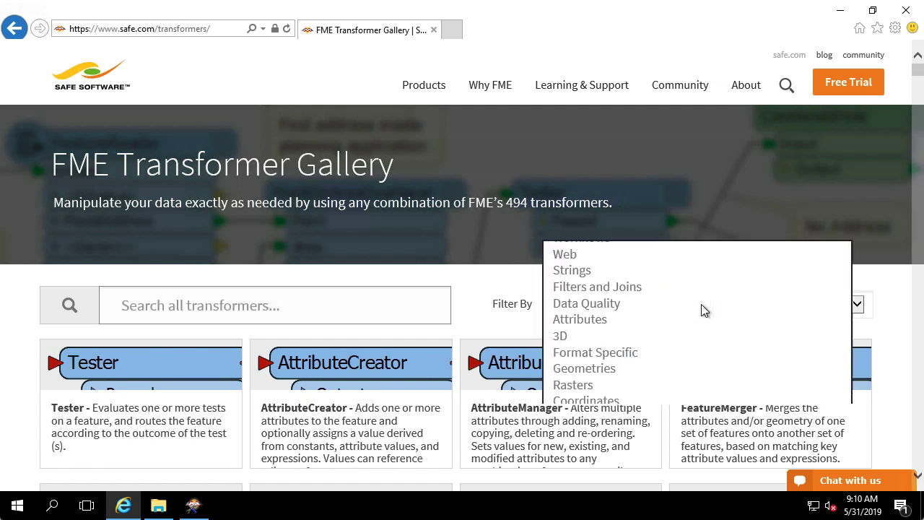
{"action": "left_click", "coordinate": [640, 317]}
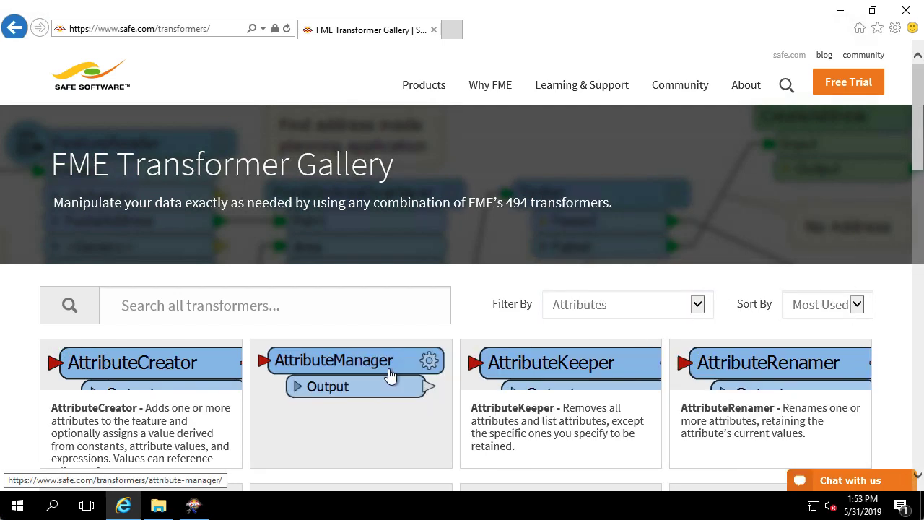
Step: Open the AttributeManager card in the Transformer Gallery and read through its description and resources
{"action": "left_click", "coordinate": [388, 374]}
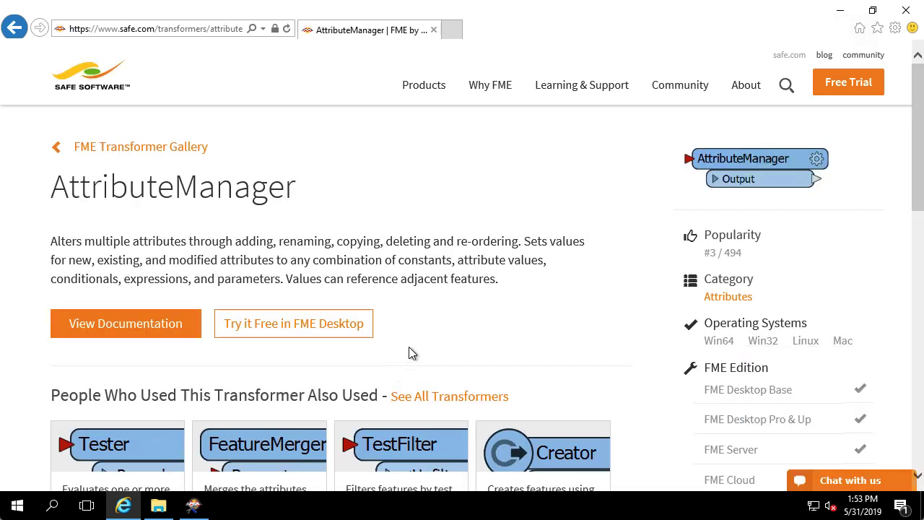
{"action": "scroll", "coordinate": [409, 348], "scroll_direction": "down", "scroll_amount": 3}
{"action": "scroll", "coordinate": [408, 347], "scroll_direction": "down", "scroll_amount": 2}
{"action": "scroll", "coordinate": [412, 352], "scroll_direction": "down", "scroll_amount": 1}
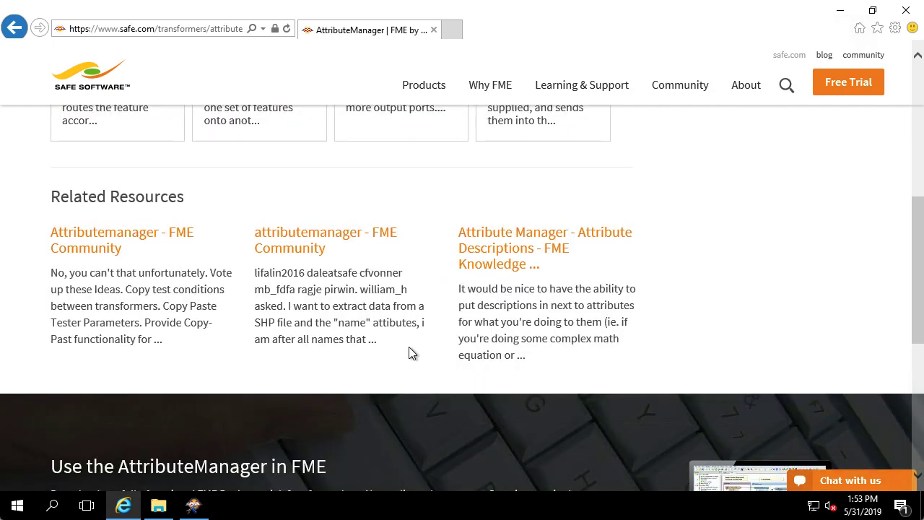
{"action": "scroll", "coordinate": [408, 352], "scroll_direction": "up", "scroll_amount": 6}
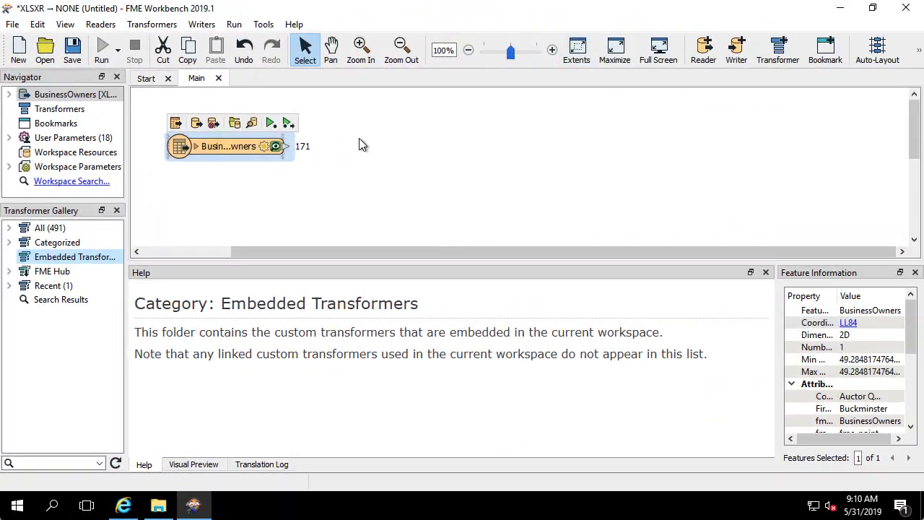
Step: Add an AttributeManager transformer to the canvas by searching 'attributeman' in Quick Add
{"action": "left_click", "coordinate": [361, 147]}
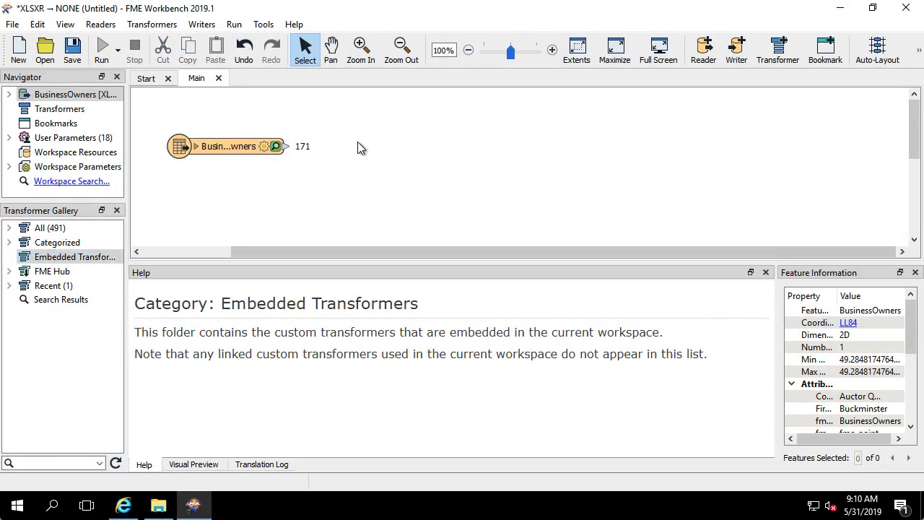
{"action": "type", "text": "at"}
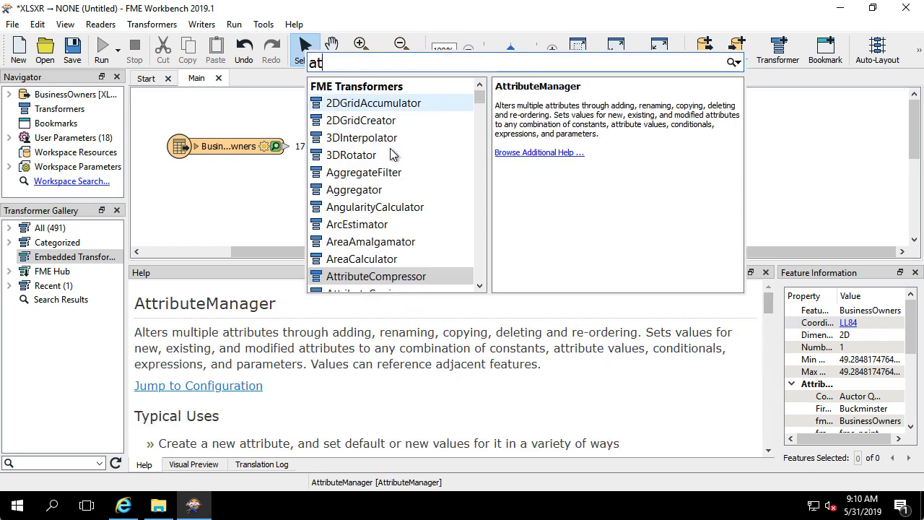
{"action": "type", "text": "tribute"}
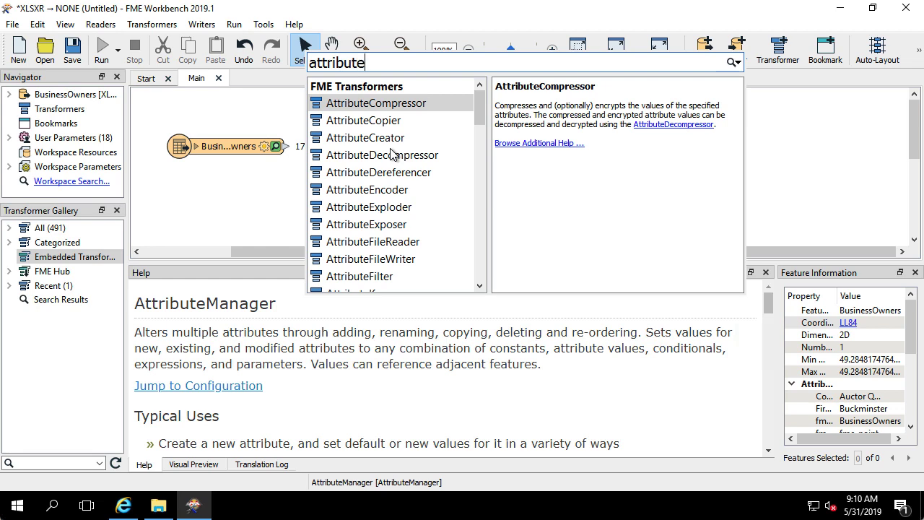
{"action": "type", "text": "man"}
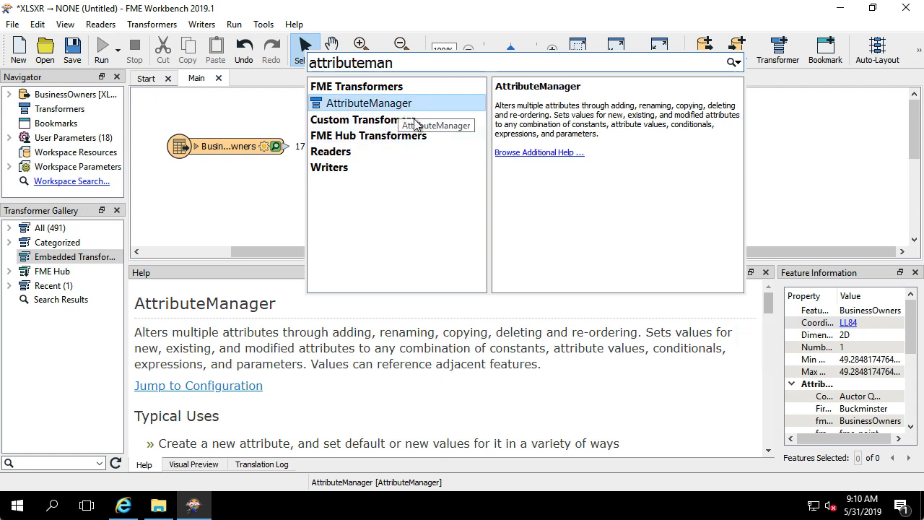
{"action": "key", "text": "Return"}
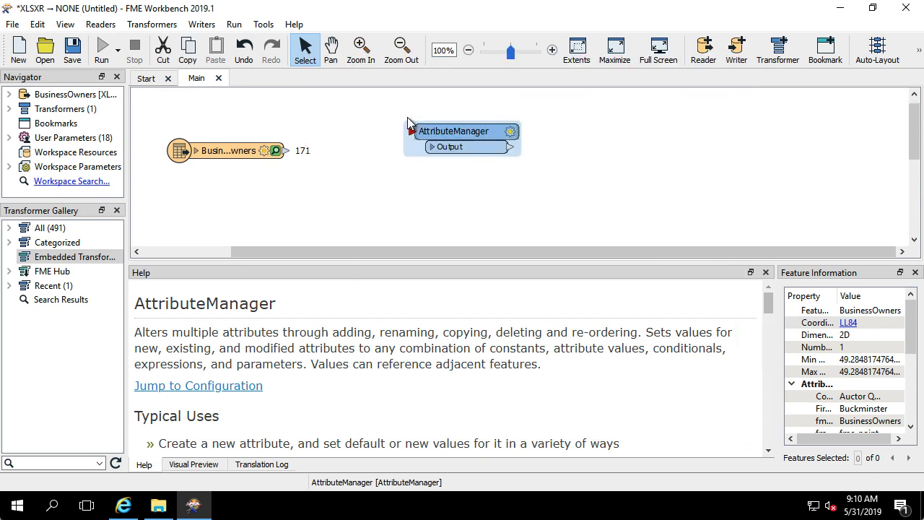
Step: Move AttributeManager beside the BusinessOwners reader and connect the reader's output to it (171 features)
{"action": "left_click_drag", "start_coordinate": [459, 130], "coordinate": [404, 148]}
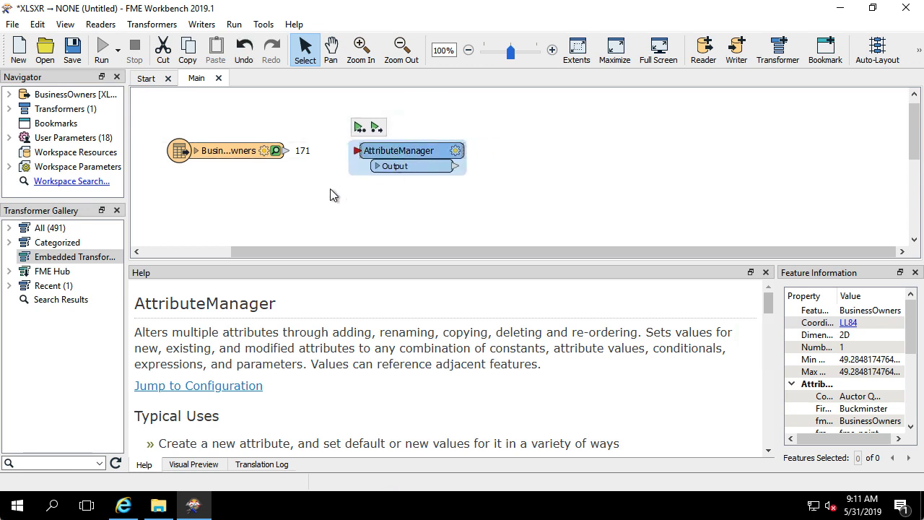
{"action": "left_click", "coordinate": [286, 152]}
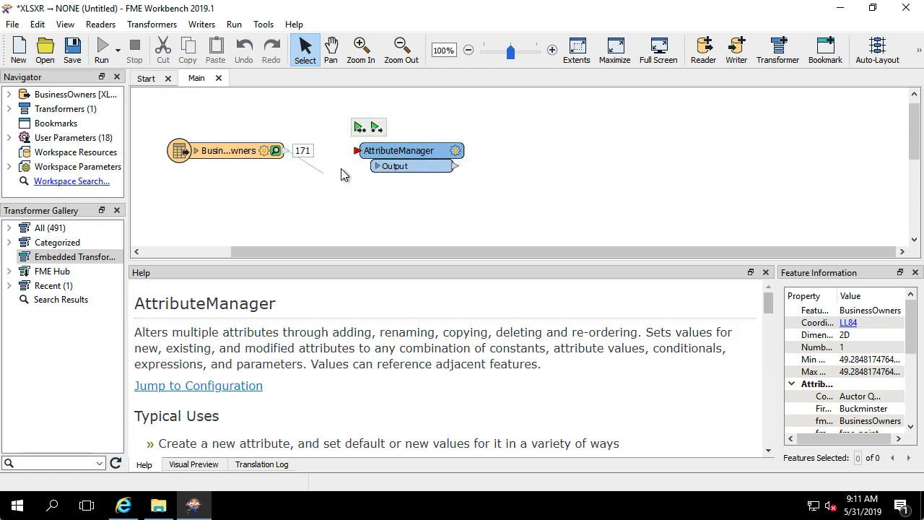
{"action": "left_click_drag", "start_coordinate": [344, 171], "coordinate": [356, 151]}
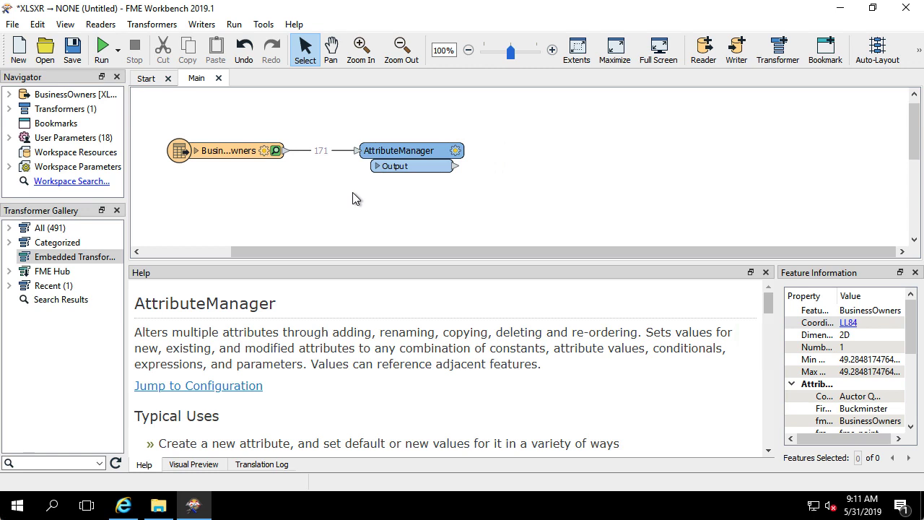
Step: In AttributeManager, rename First to First Name and move Last Name to the top
{"action": "double_click", "coordinate": [411, 150]}
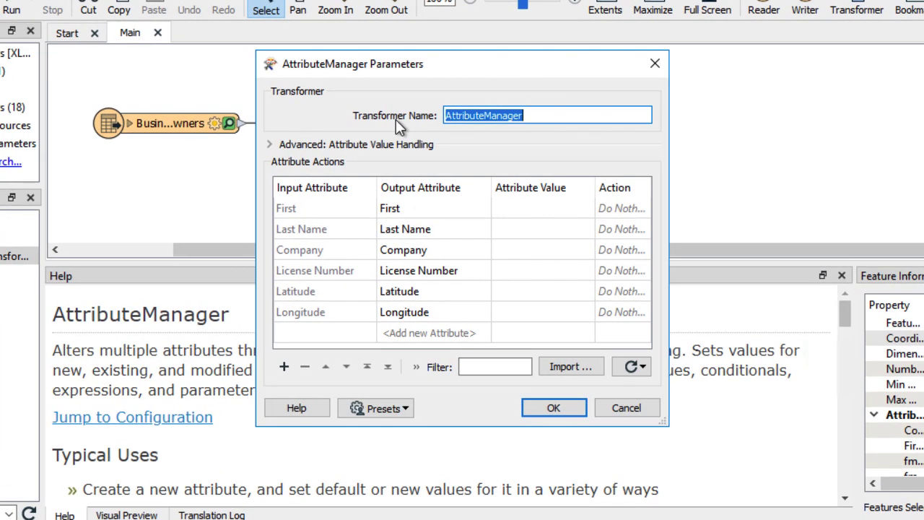
{"action": "double_click", "coordinate": [435, 207]}
{"action": "left_click", "coordinate": [437, 207]}
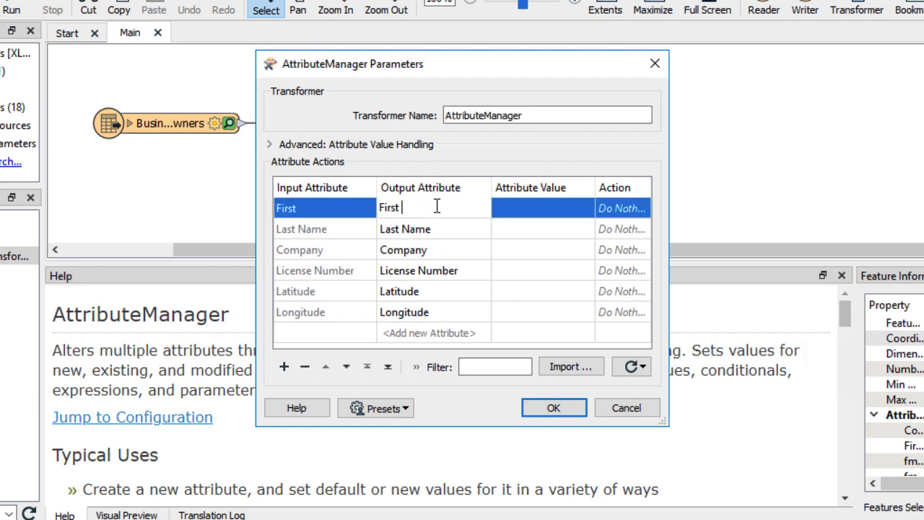
{"action": "type", "text": "Name"}
{"action": "left_click", "coordinate": [436, 225]}
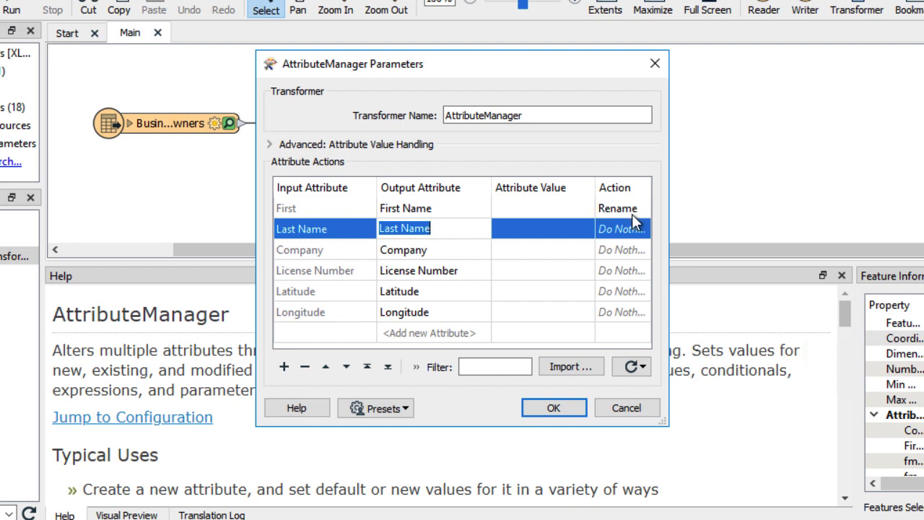
{"action": "left_click", "coordinate": [447, 222]}
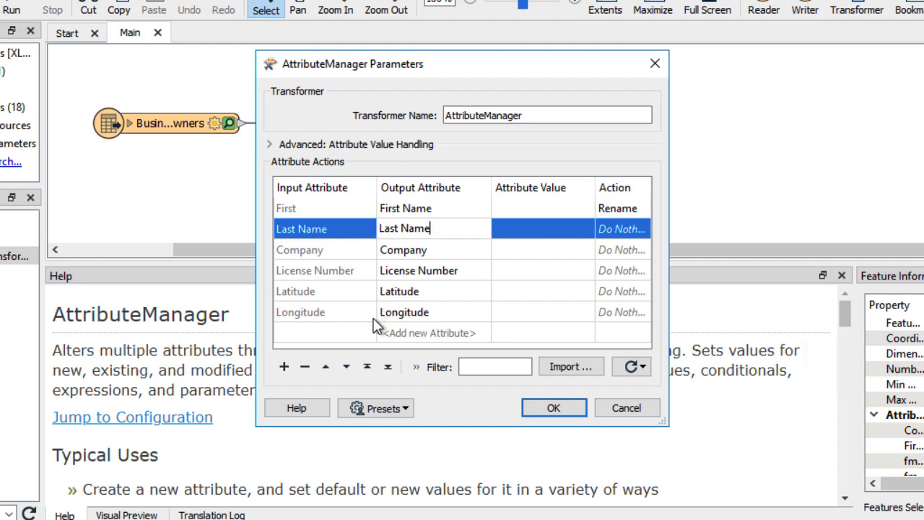
{"action": "left_click", "coordinate": [324, 374]}
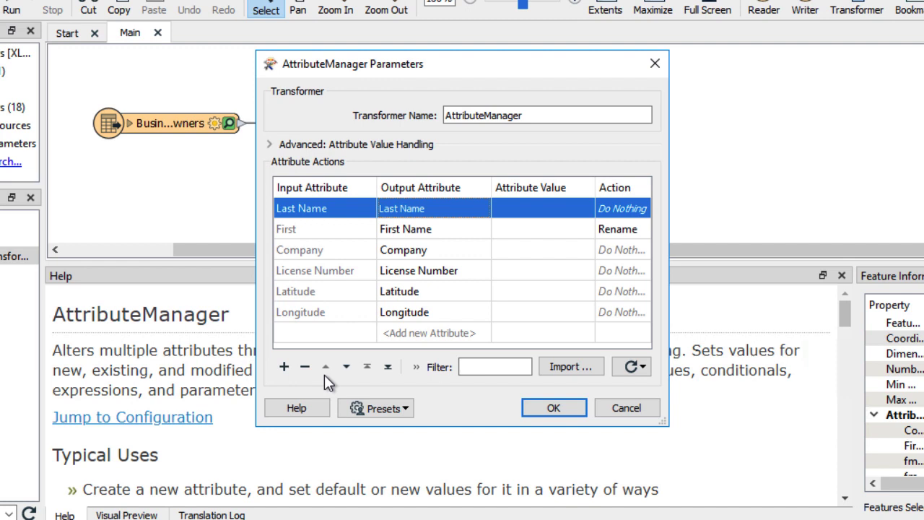
Step: Set License Number's action to Remove and apply the AttributeManager parameters
{"action": "left_click", "coordinate": [346, 275]}
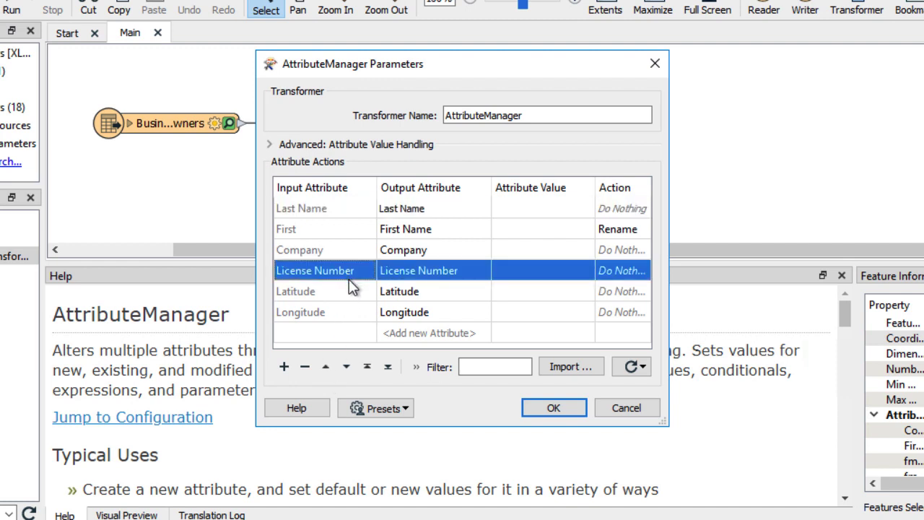
{"action": "left_click", "coordinate": [306, 365]}
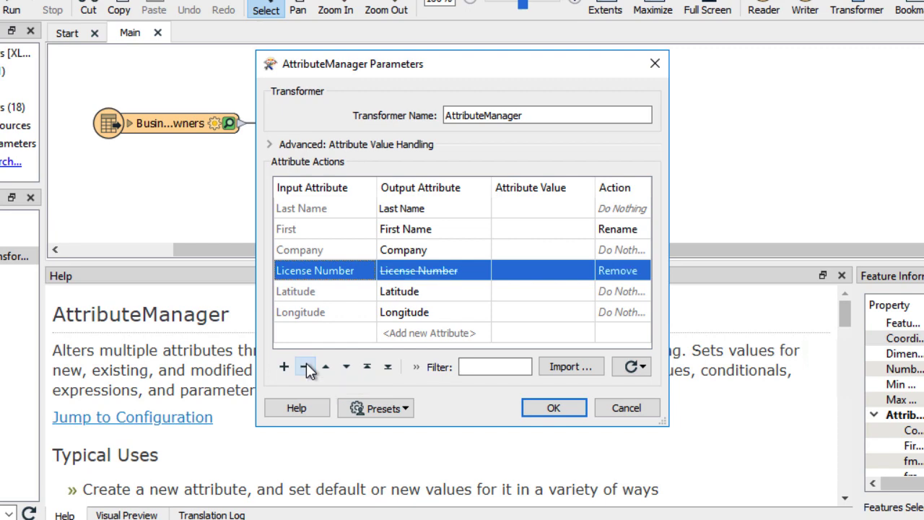
{"action": "left_click", "coordinate": [614, 273]}
{"action": "left_click", "coordinate": [615, 272]}
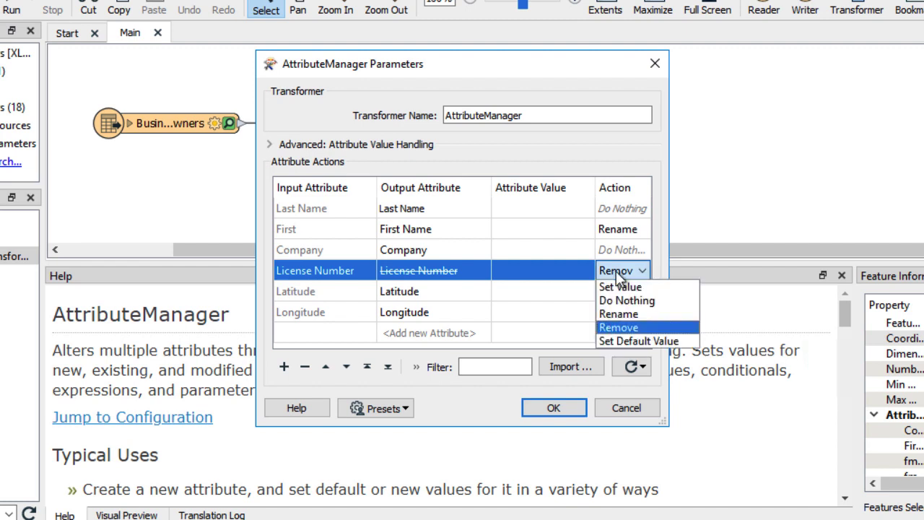
{"action": "left_click", "coordinate": [625, 300]}
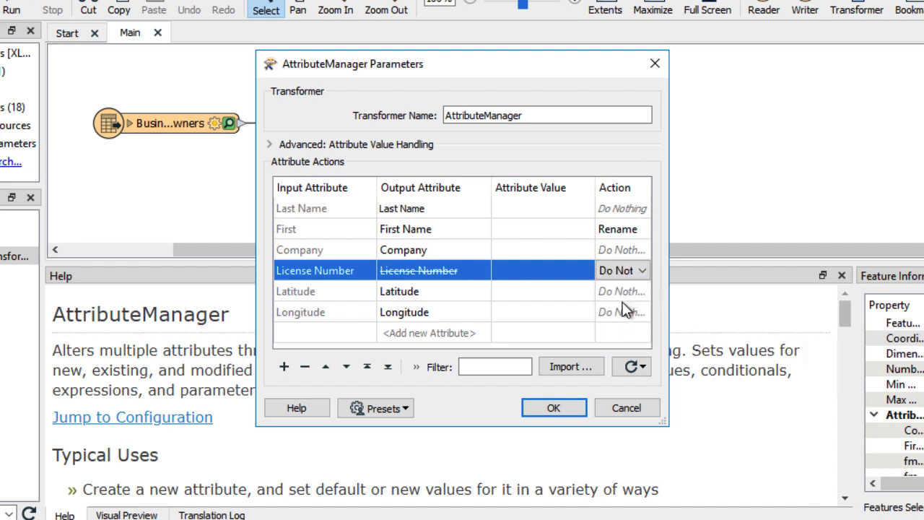
{"action": "left_click", "coordinate": [626, 278]}
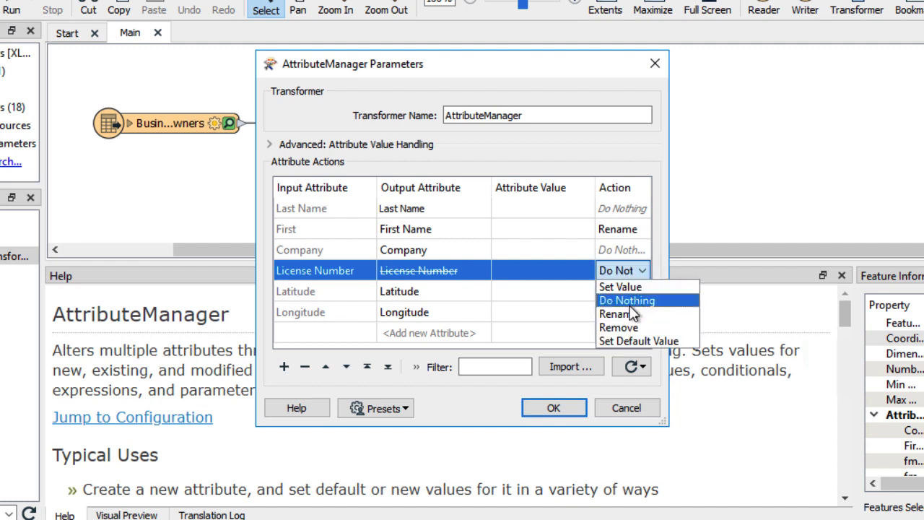
{"action": "left_click", "coordinate": [620, 327]}
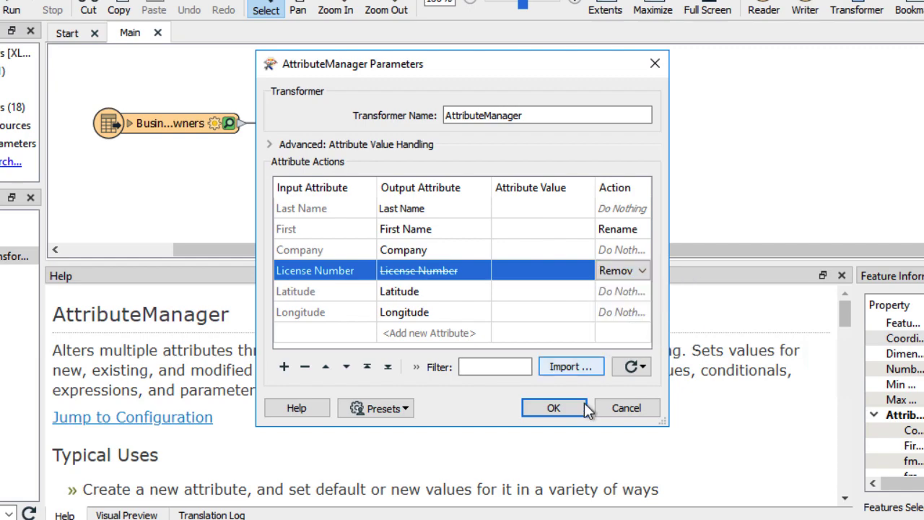
{"action": "left_click", "coordinate": [553, 408]}
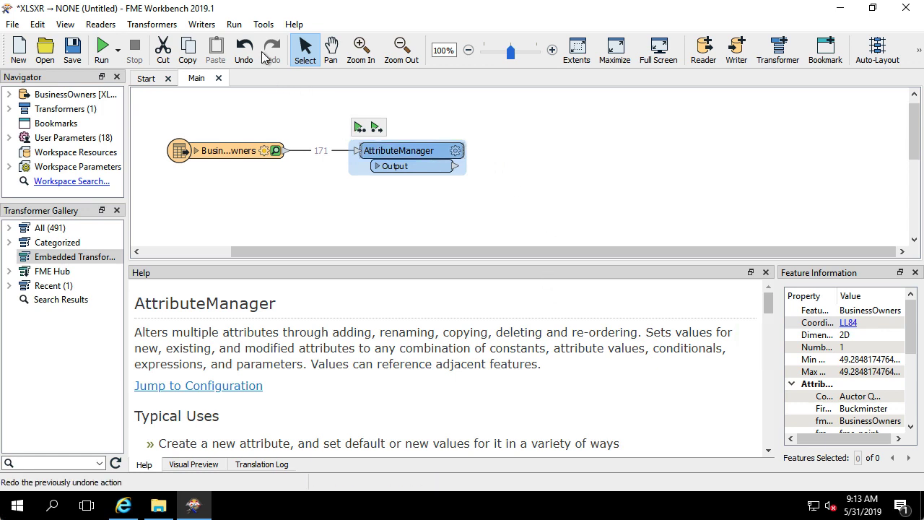
Step: Start a new writer and set its format to Esri Shapefile by searching 'shapefile'
{"action": "left_click", "coordinate": [218, 25]}
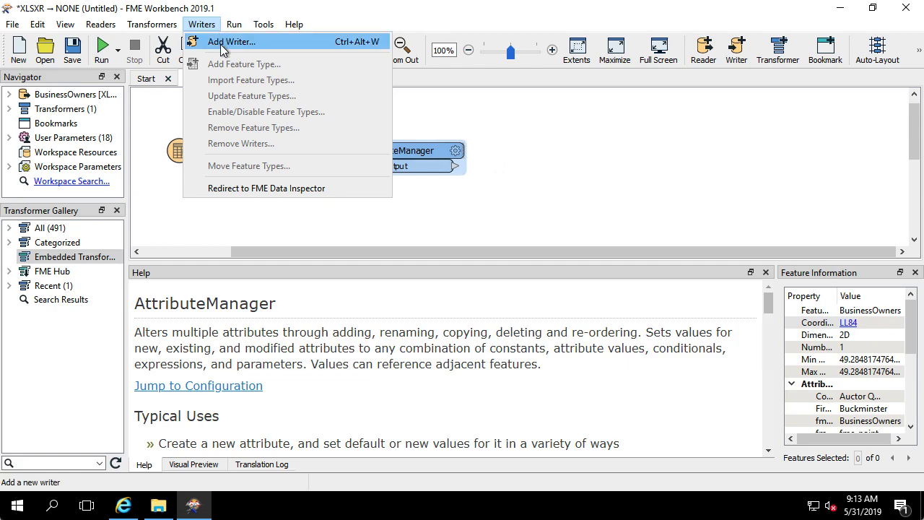
{"action": "left_click", "coordinate": [221, 44]}
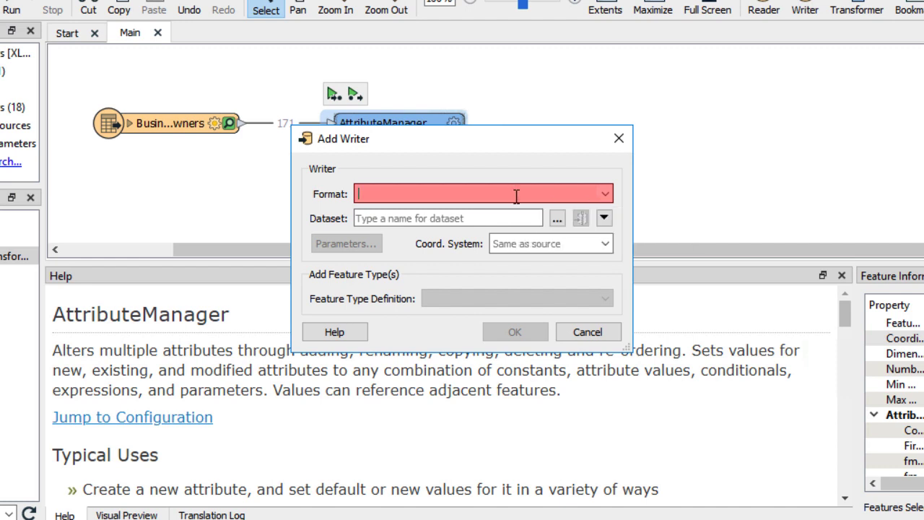
{"action": "left_click", "coordinate": [605, 193]}
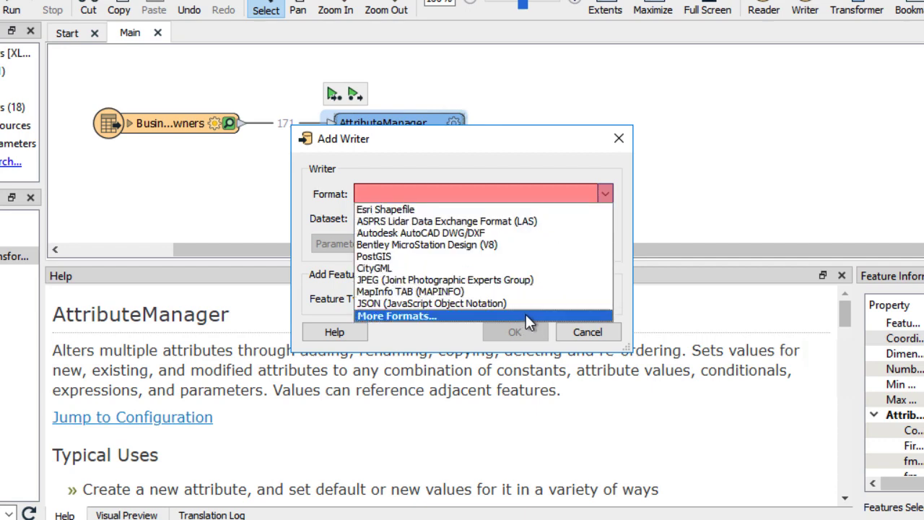
{"action": "left_click", "coordinate": [525, 316]}
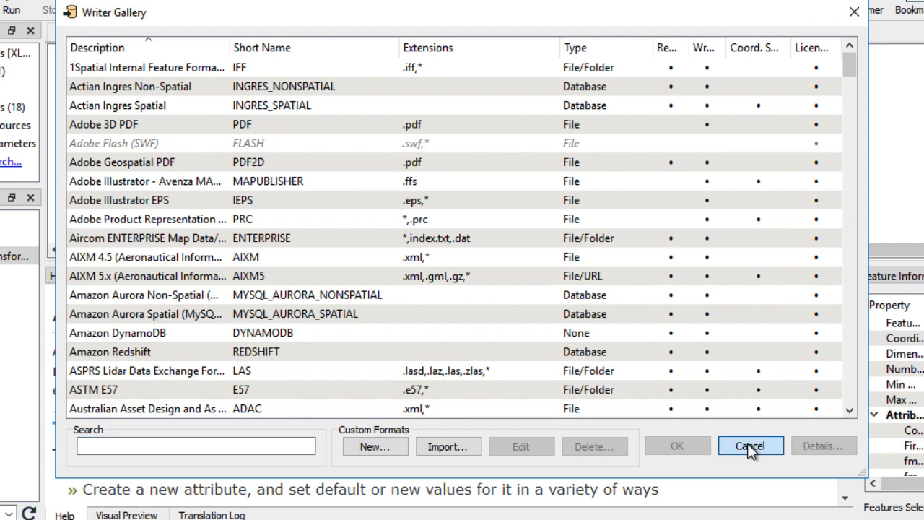
{"action": "left_click", "coordinate": [749, 445]}
{"action": "left_click", "coordinate": [568, 193]}
{"action": "type", "text": "shapefile"}
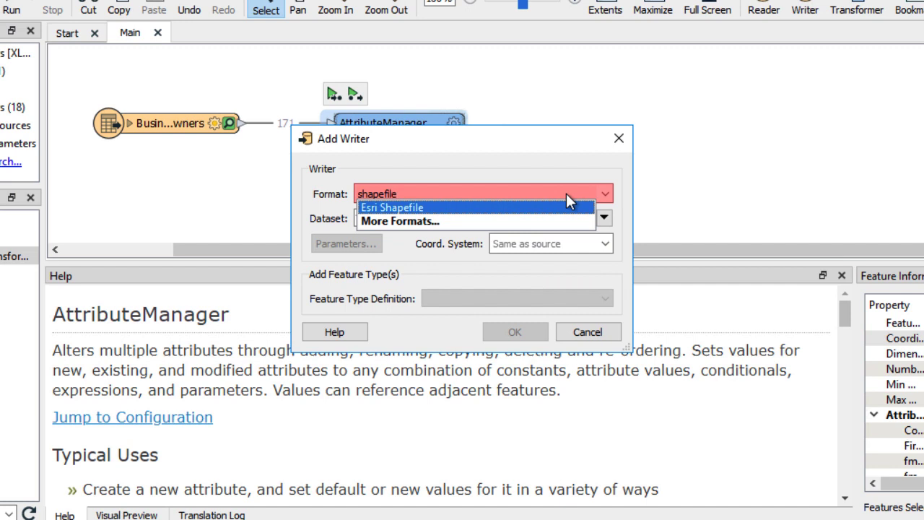
{"action": "left_click", "coordinate": [563, 208]}
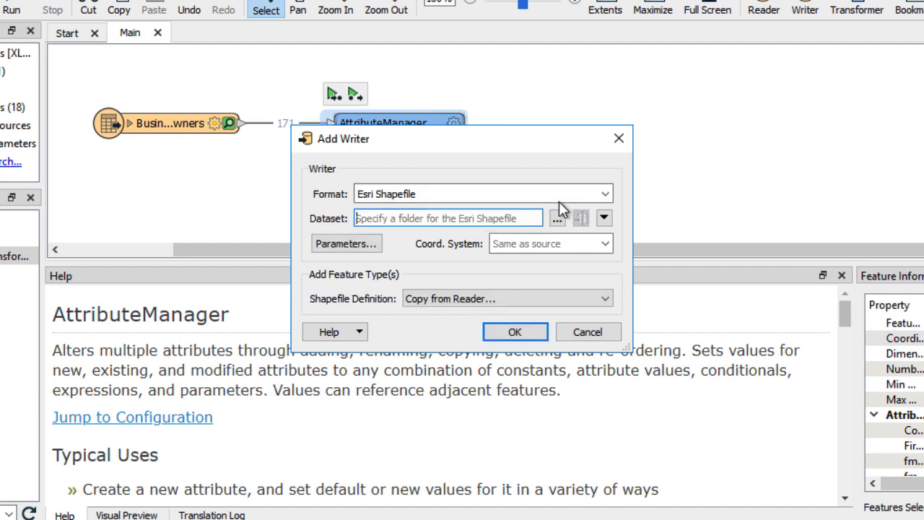
Step: Create a DataOutput folder in Documents and select it as the shapefile writer's dataset
{"action": "left_click", "coordinate": [560, 217]}
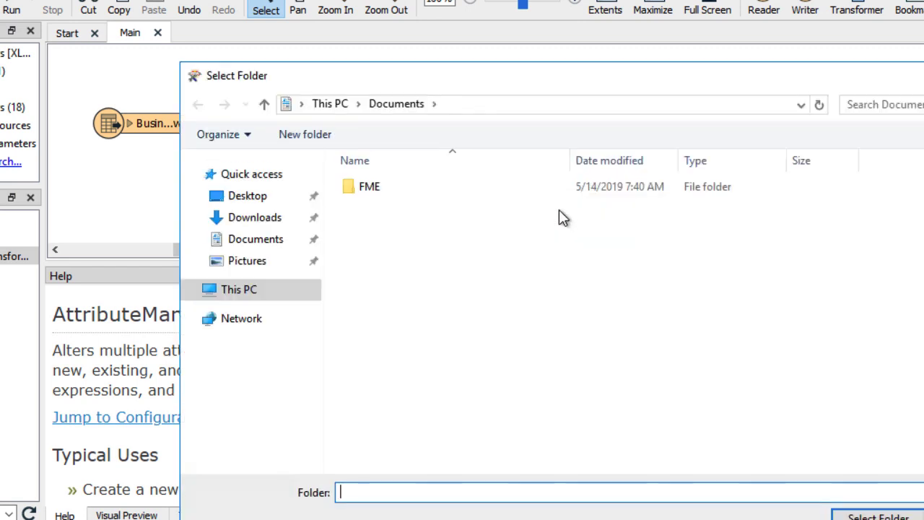
{"action": "right_click", "coordinate": [455, 244]}
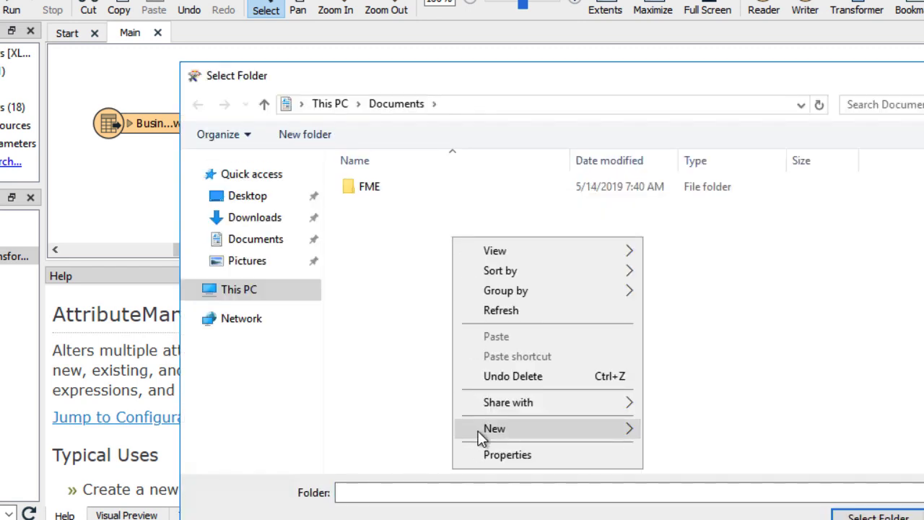
{"action": "mouse_move", "coordinate": [484, 429]}
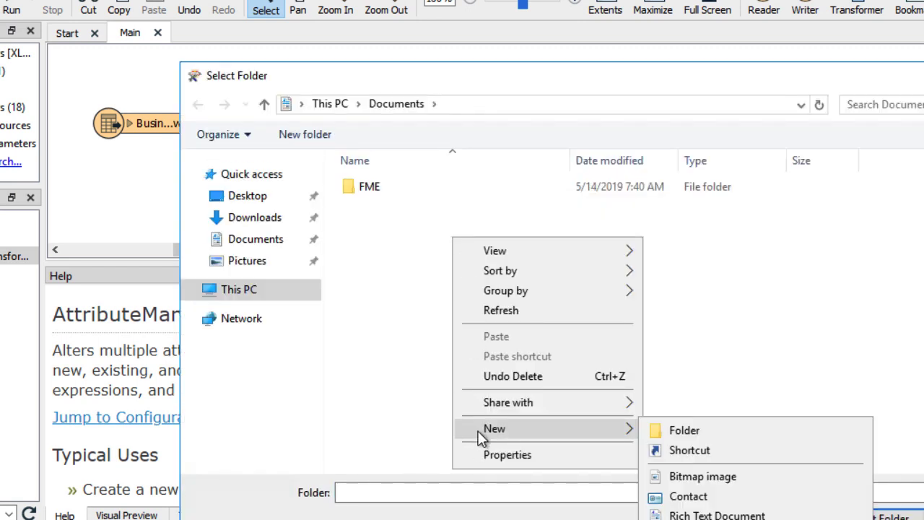
{"action": "left_click", "coordinate": [677, 431]}
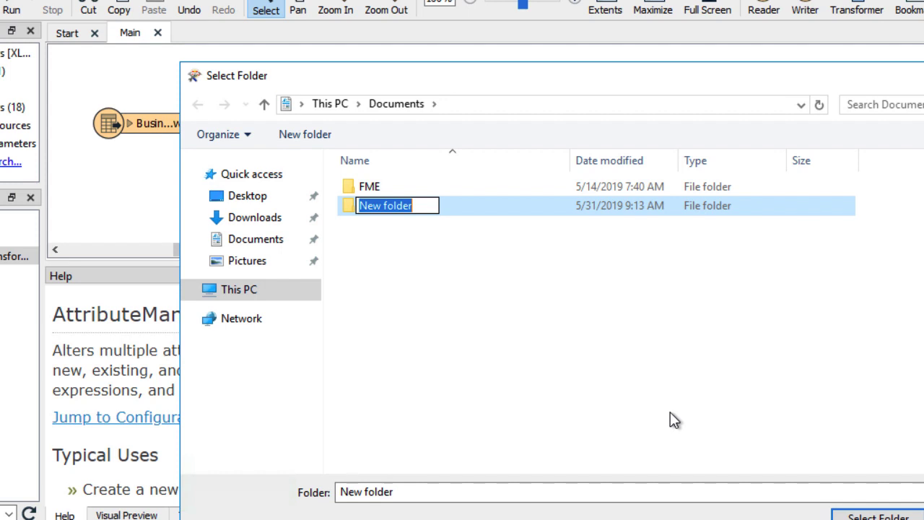
{"action": "type", "text": "Data"}
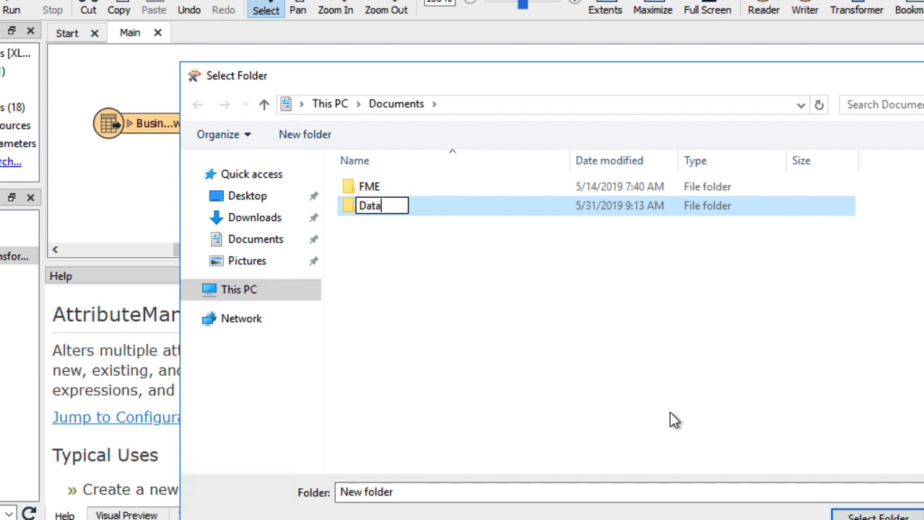
{"action": "type", "text": "Output"}
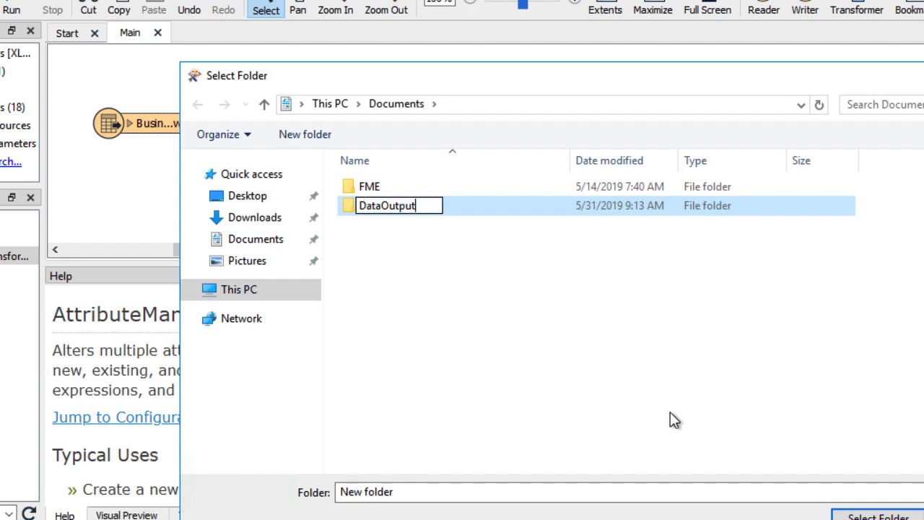
{"action": "left_click", "coordinate": [654, 383]}
{"action": "double_click", "coordinate": [431, 208]}
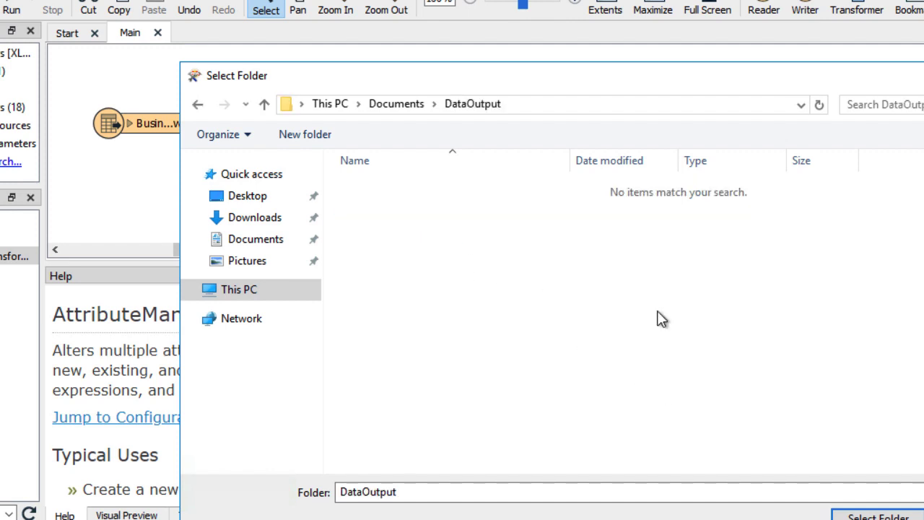
{"action": "left_click", "coordinate": [867, 514]}
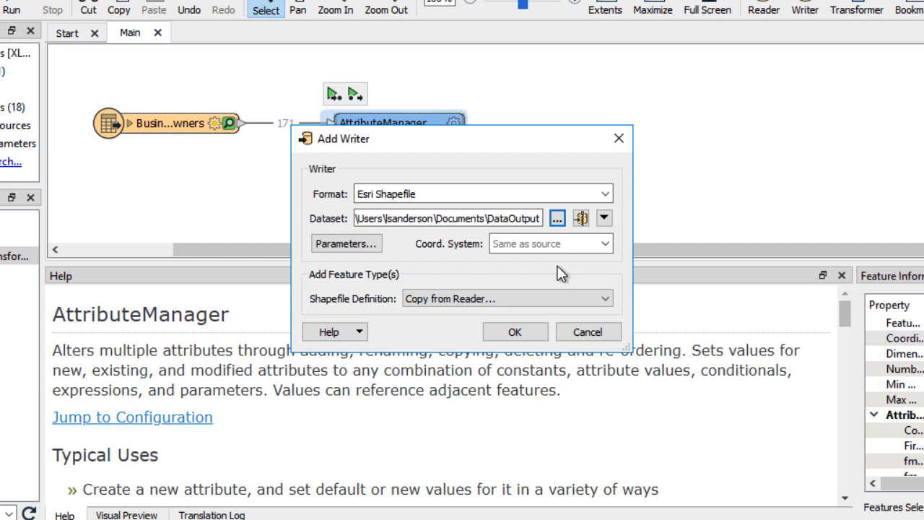
{"action": "left_click", "coordinate": [367, 246]}
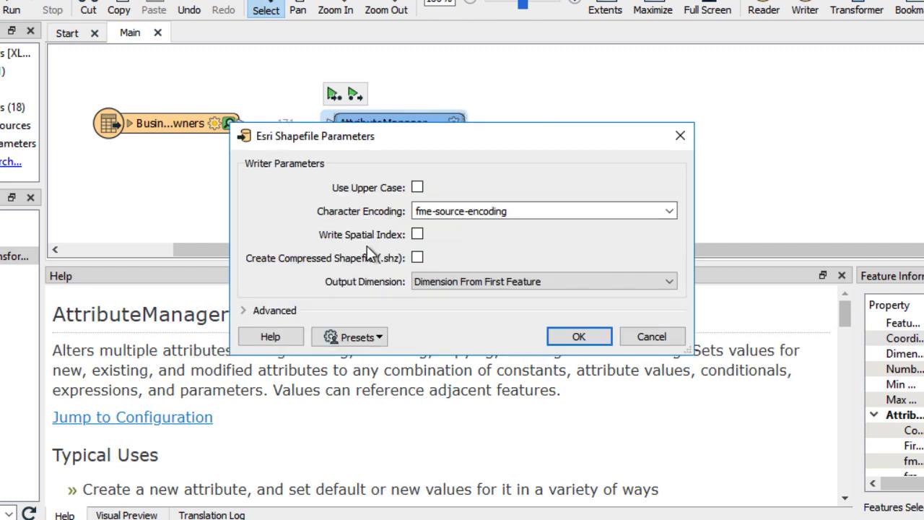
{"action": "left_click", "coordinate": [281, 344]}
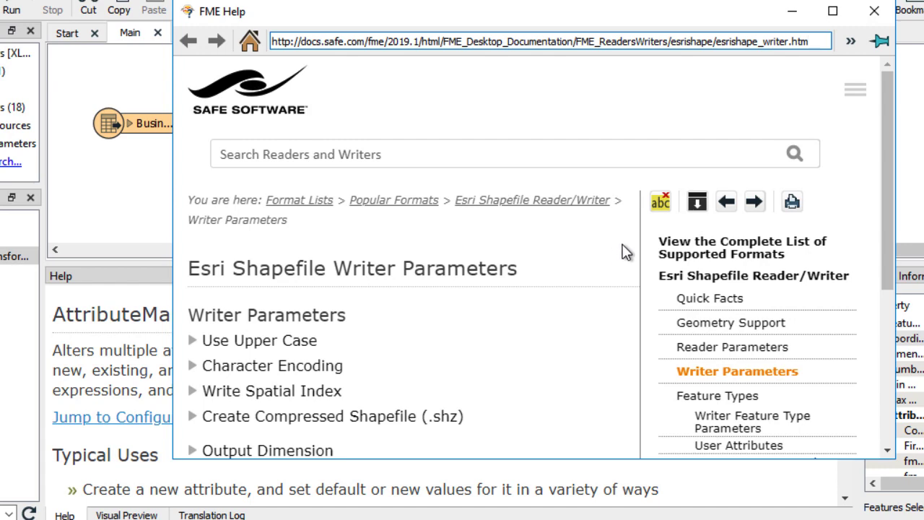
{"action": "scroll", "coordinate": [698, 240], "scroll_direction": "down", "scroll_amount": 2}
{"action": "scroll", "coordinate": [698, 239], "scroll_direction": "down", "scroll_amount": 1}
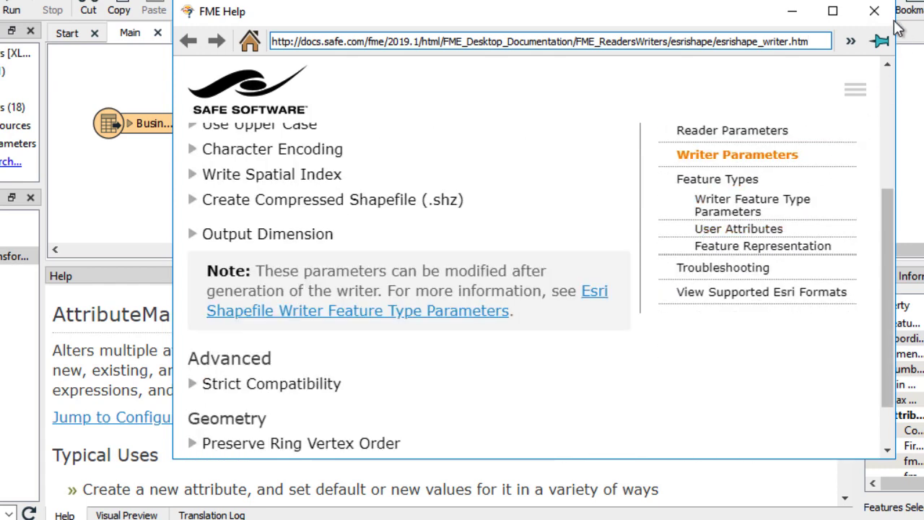
{"action": "left_click", "coordinate": [881, 20]}
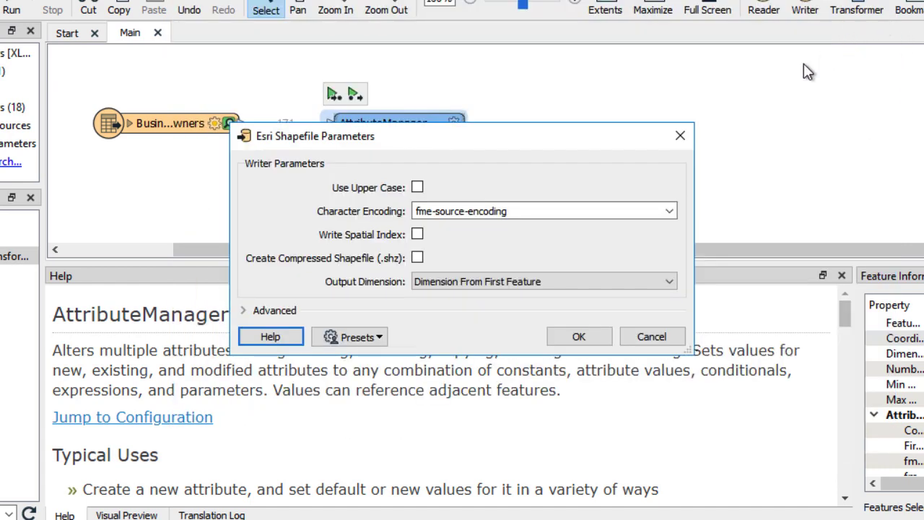
{"action": "left_click", "coordinate": [586, 336]}
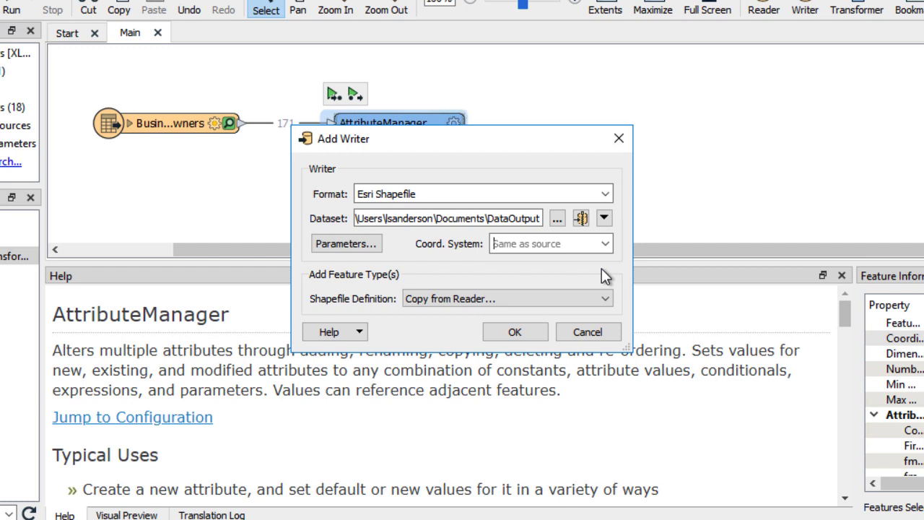
Step: Add the Esri Shapefile writer with Automatic shapefile definition and feature type name Businesses
{"action": "left_click", "coordinate": [591, 297]}
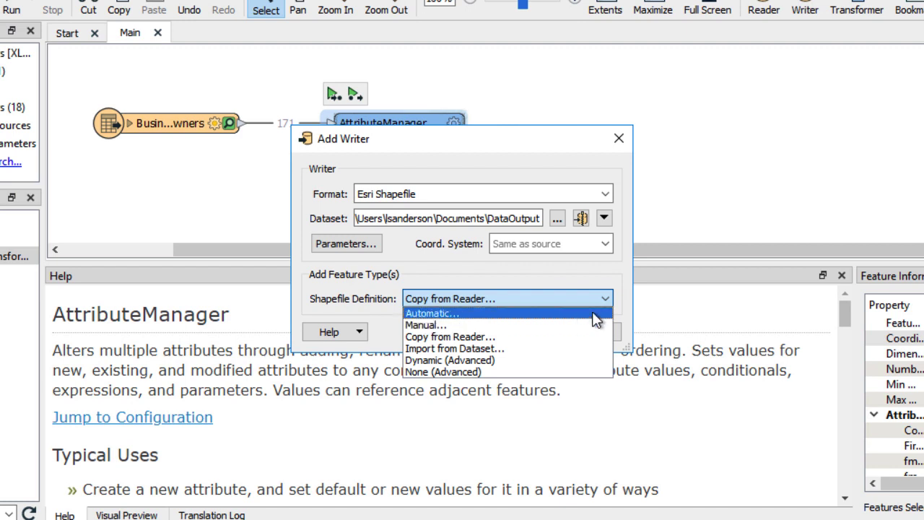
{"action": "left_click", "coordinate": [596, 314]}
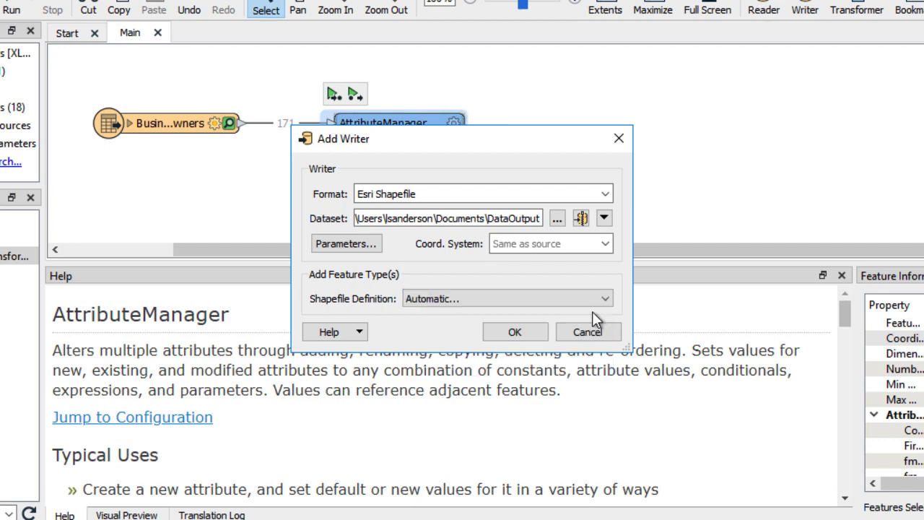
{"action": "left_click", "coordinate": [545, 332]}
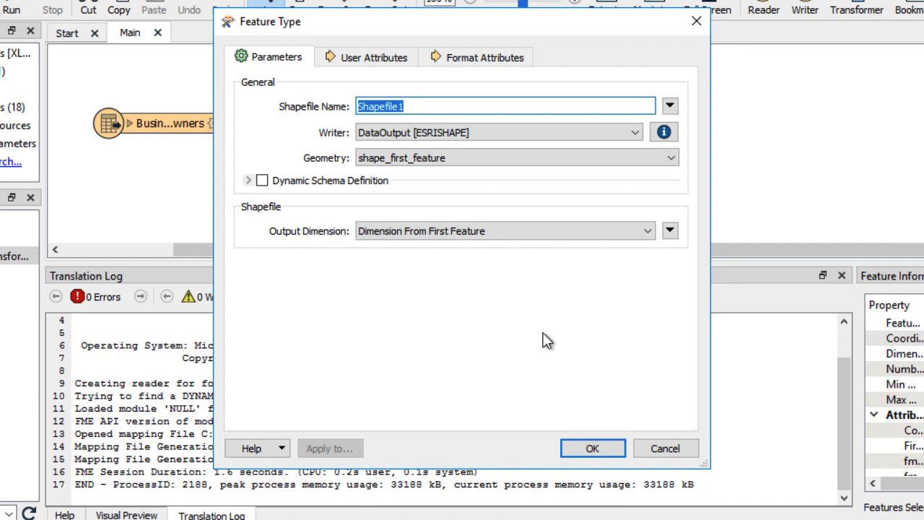
{"action": "type", "text": "Businesses"}
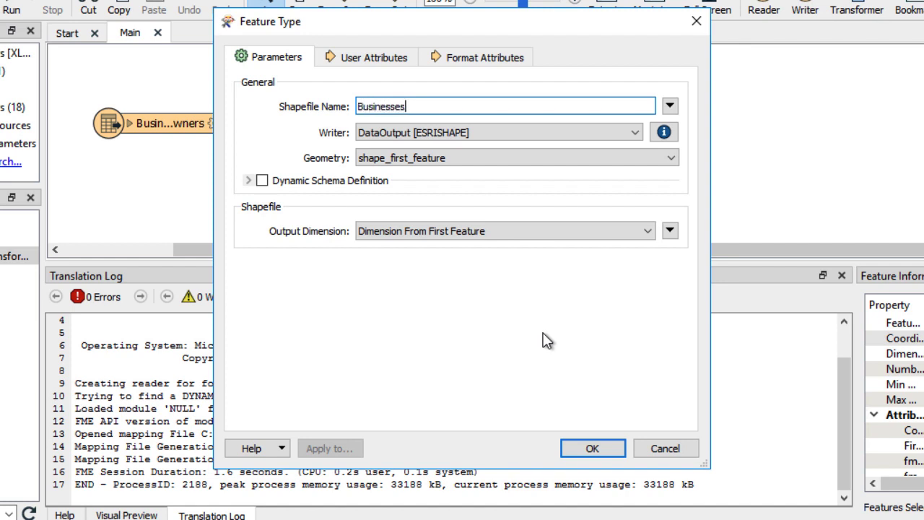
{"action": "left_click", "coordinate": [592, 449]}
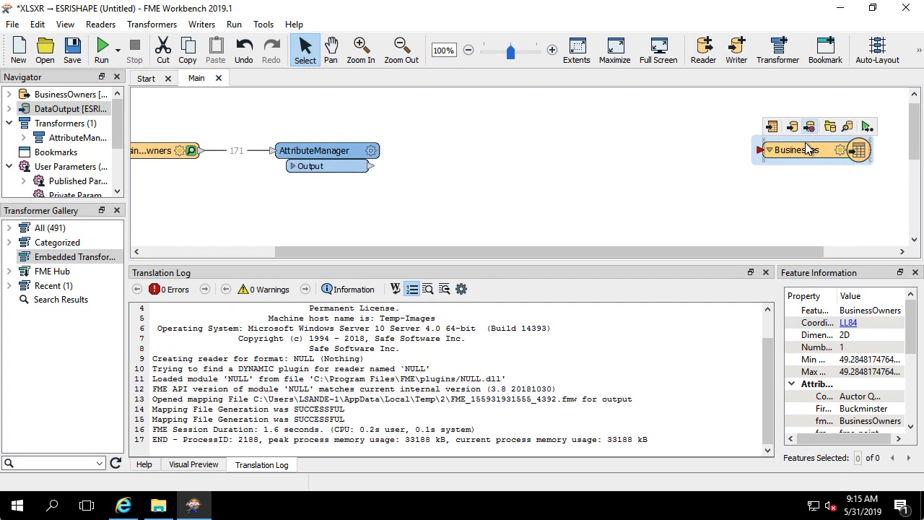
Step: Move the Businesses writer next to AttributeManager and connect AttributeManager's Output to it
{"action": "left_click_drag", "start_coordinate": [808, 148], "coordinate": [498, 156]}
{"action": "left_click_drag", "start_coordinate": [469, 252], "coordinate": [355, 260]}
{"action": "left_click", "coordinate": [520, 175]}
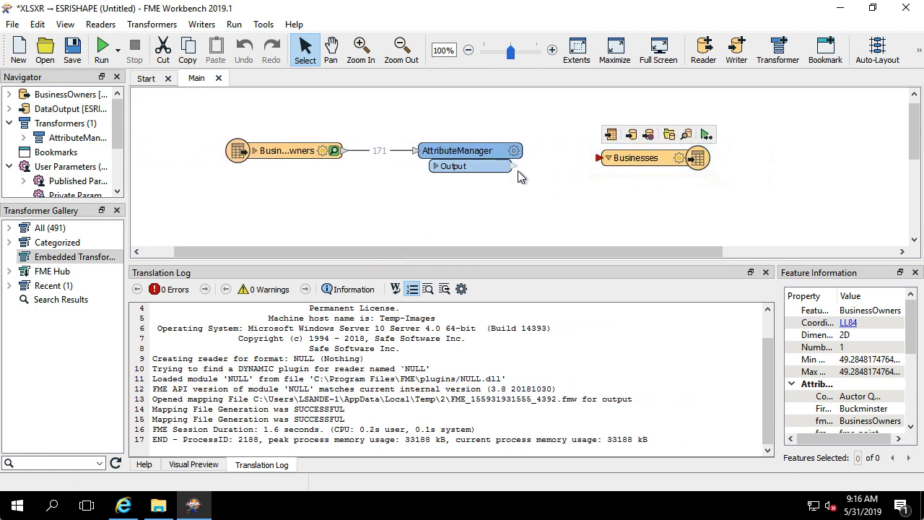
{"action": "mouse_move", "coordinate": [519, 175]}
{"action": "left_mouse_down"}
{"action": "mouse_move", "coordinate": [526, 190]}
{"action": "mouse_move", "coordinate": [584, 181]}
{"action": "mouse_move", "coordinate": [594, 163]}
{"action": "left_mouse_up"}
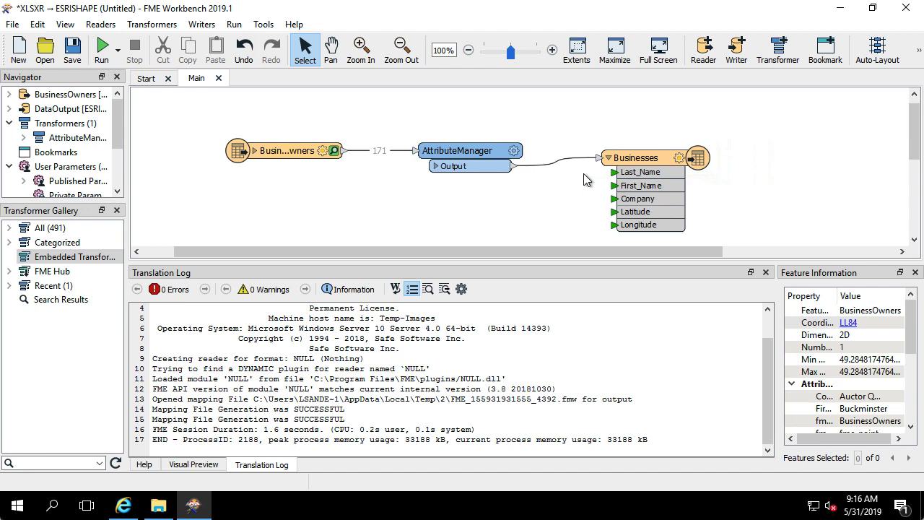
Step: Run the workspace translation, writing 171 features to Businesses with 0 errors
{"action": "left_click", "coordinate": [104, 61]}
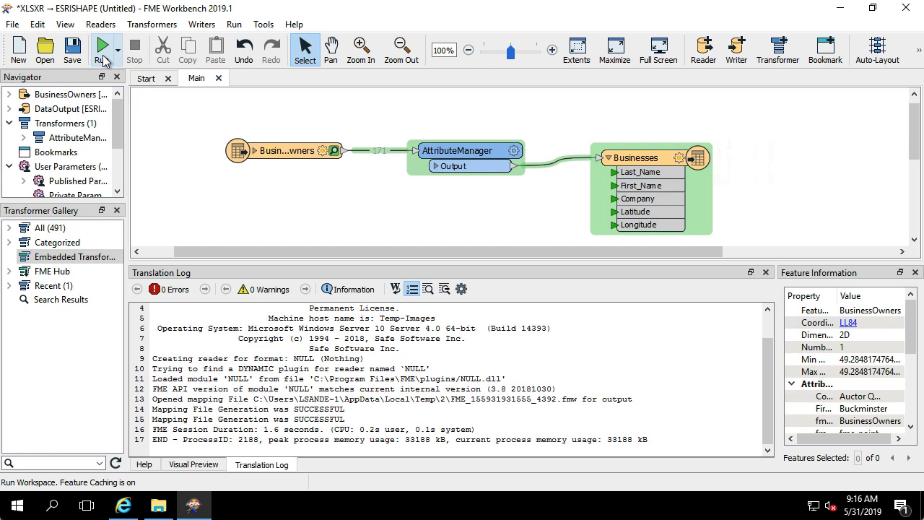
{"action": "left_click", "coordinate": [101, 50]}
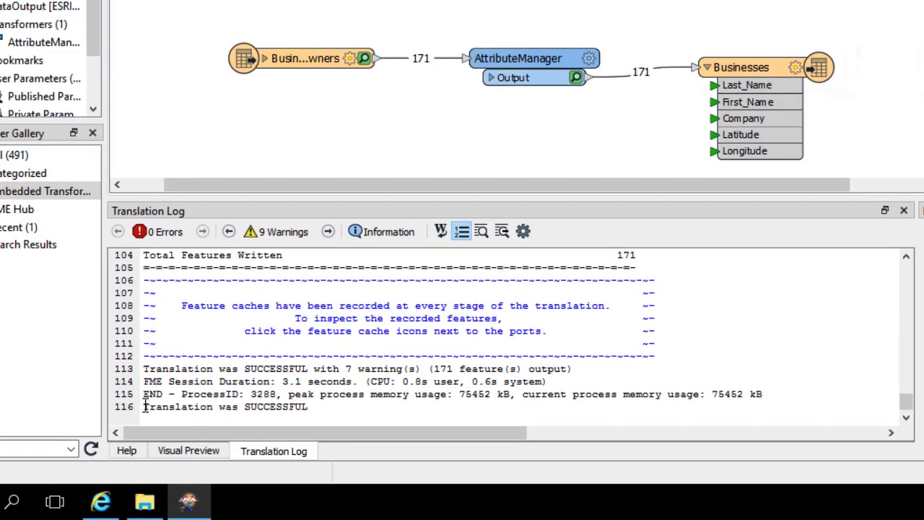
{"action": "left_click", "coordinate": [142, 407]}
{"action": "left_click_drag", "start_coordinate": [142, 408], "coordinate": [324, 407]}
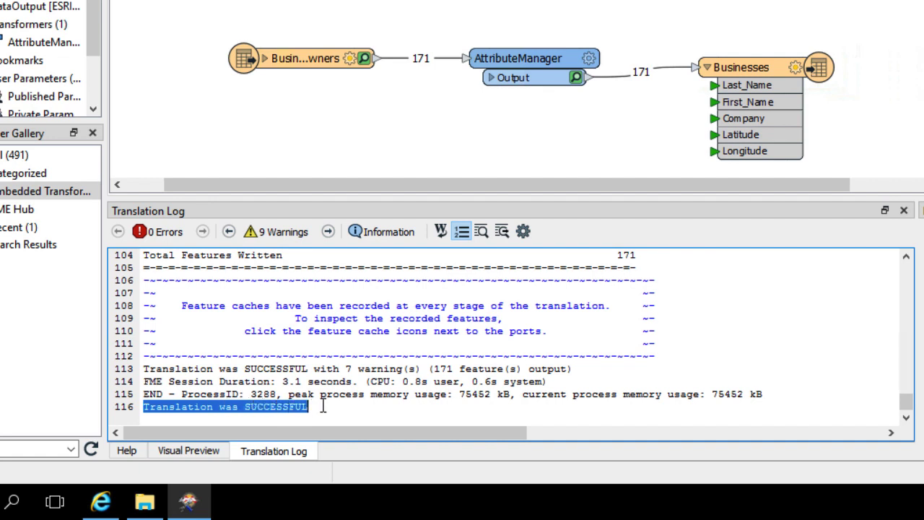
{"action": "left_click", "coordinate": [505, 412]}
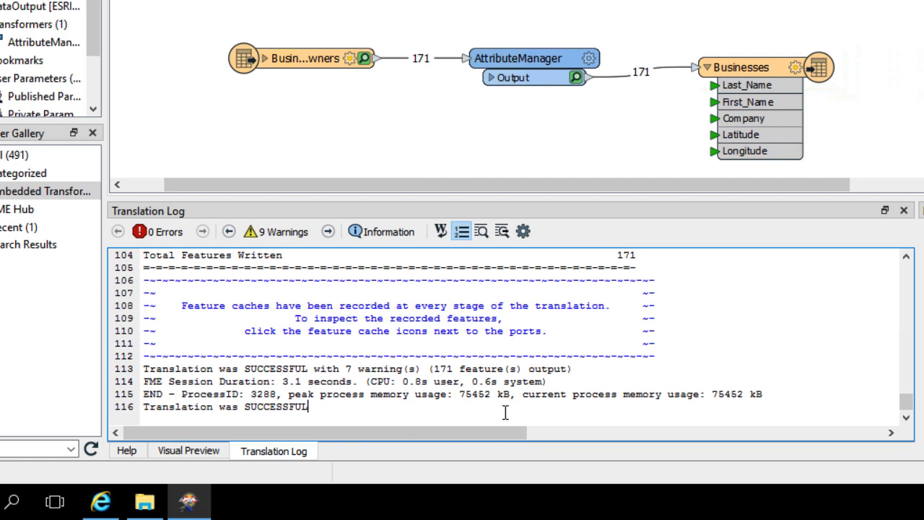
{"action": "scroll", "coordinate": [502, 404], "scroll_direction": "up", "scroll_amount": 3}
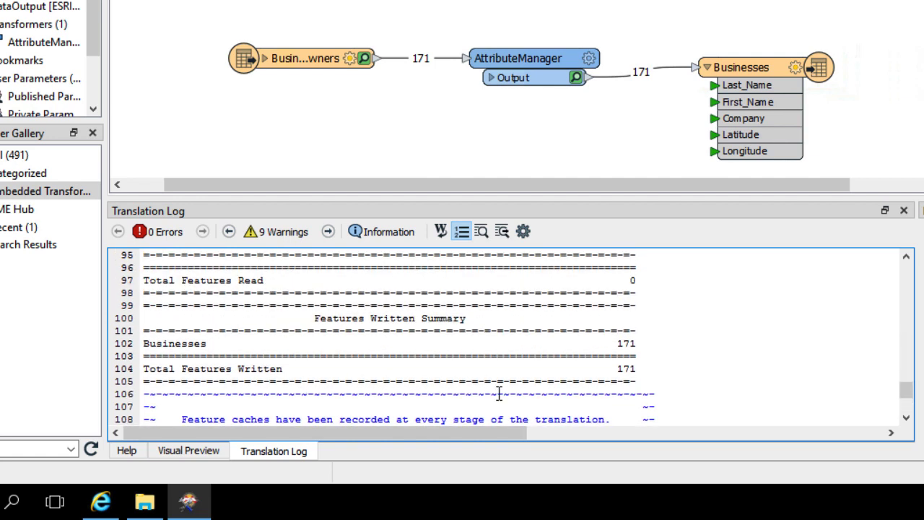
{"action": "left_click_drag", "start_coordinate": [592, 369], "coordinate": [644, 371]}
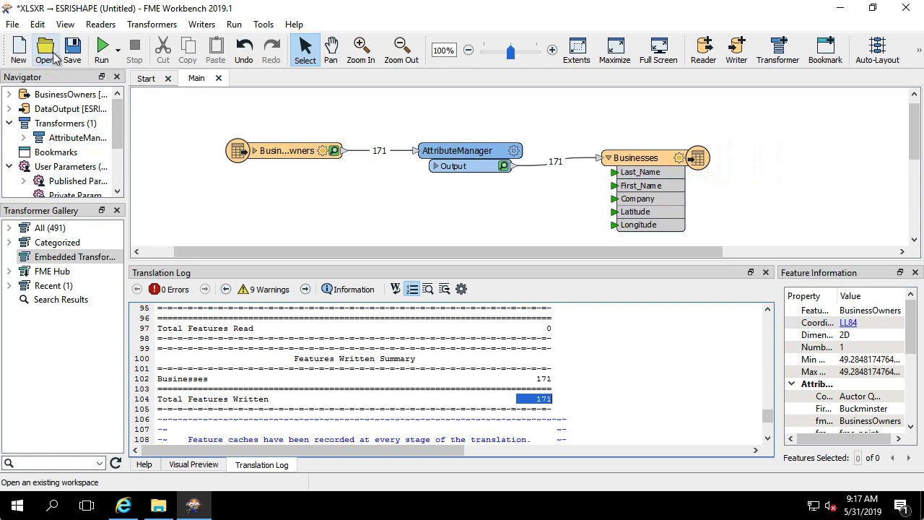
{"action": "left_click", "coordinate": [66, 24]}
{"action": "mouse_move", "coordinate": [69, 45]}
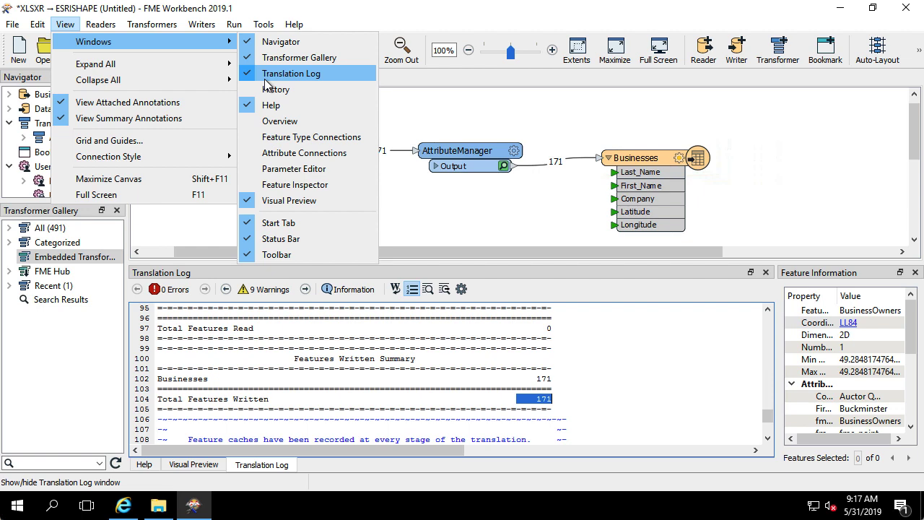
{"action": "left_click", "coordinate": [448, 128]}
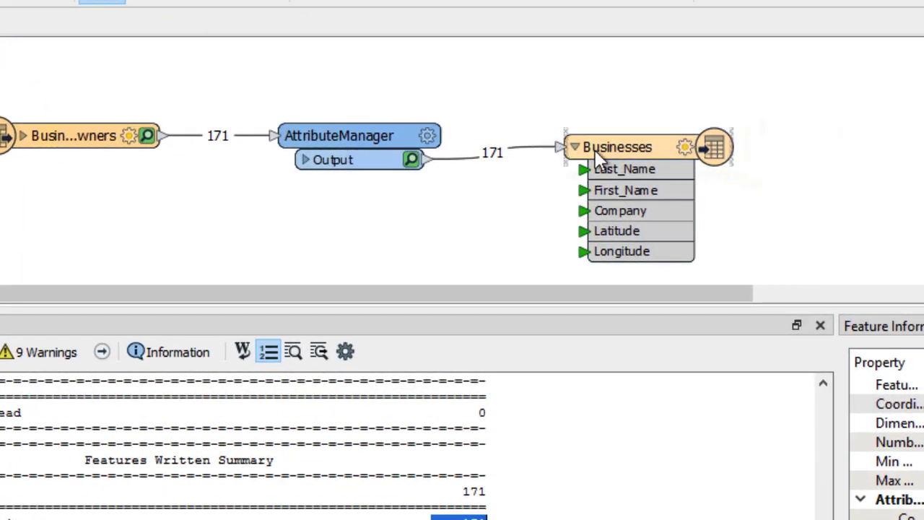
Step: View the Businesses writer's written data in Visual Preview and inspect a feature row
{"action": "left_click", "coordinate": [596, 151]}
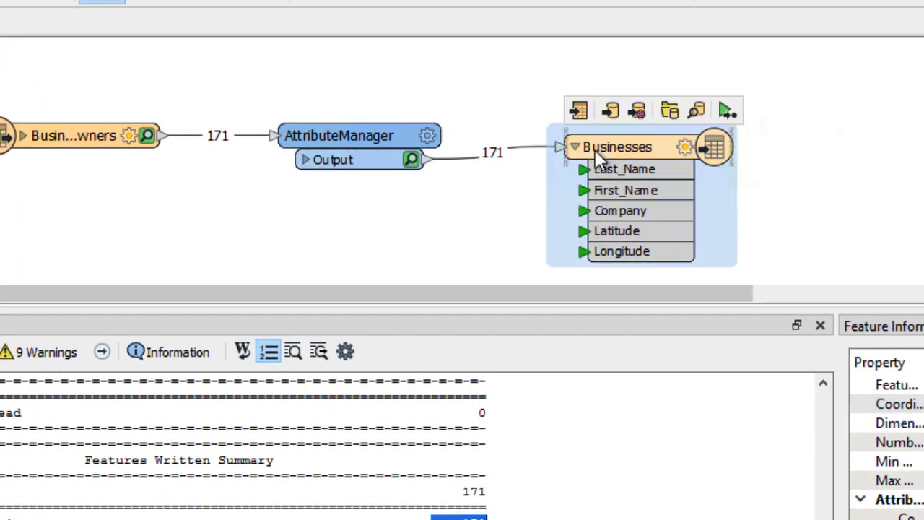
{"action": "left_click", "coordinate": [698, 111]}
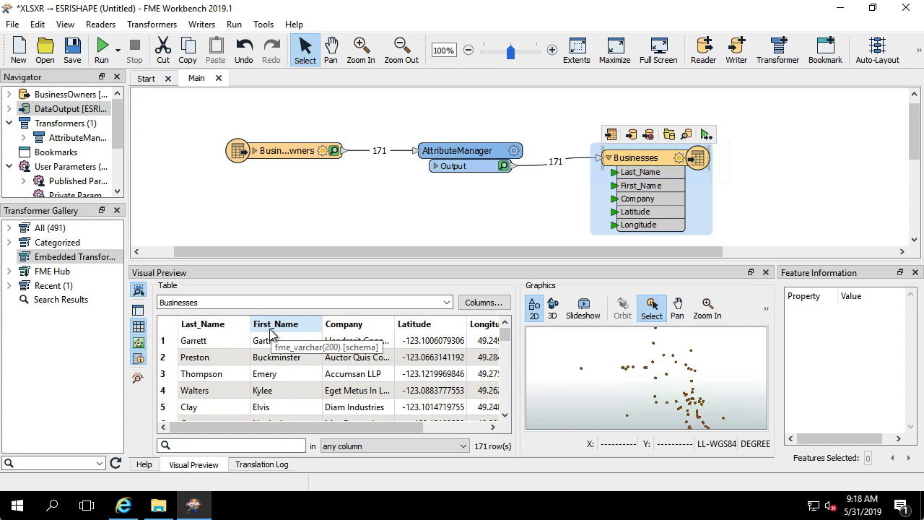
{"action": "left_click", "coordinate": [409, 420]}
{"action": "left_click", "coordinate": [433, 427]}
{"action": "left_click_drag", "start_coordinate": [452, 423], "coordinate": [378, 423]}
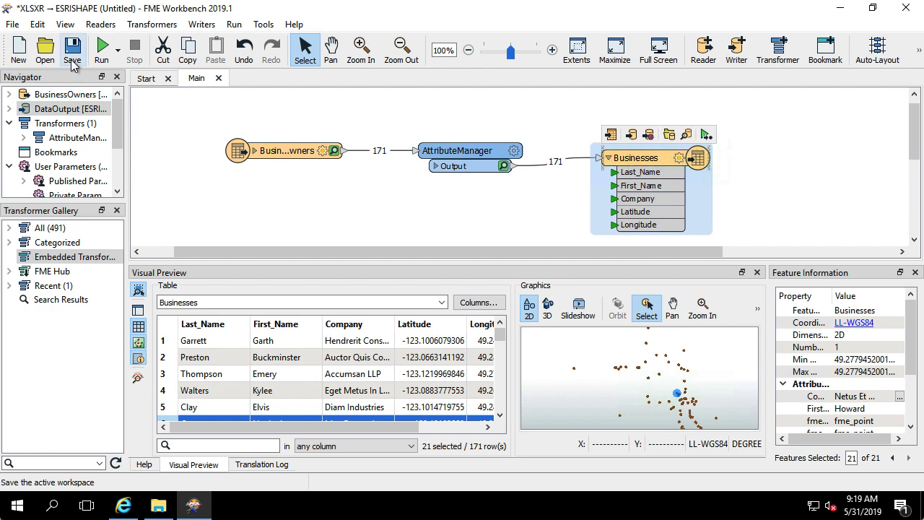
Step: Save the workspace via Save As under the file name 'BusinessCoridors.fmw'
{"action": "left_click", "coordinate": [12, 23]}
{"action": "left_click", "coordinate": [45, 142]}
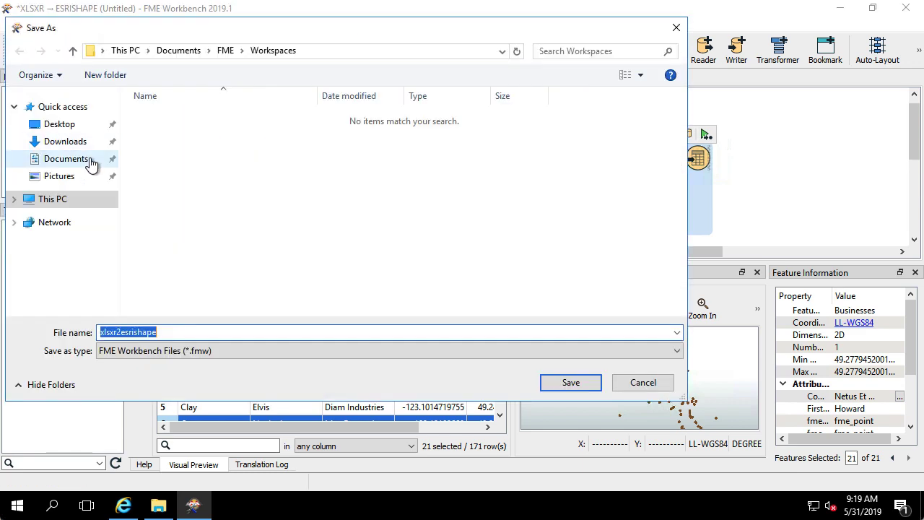
{"action": "type", "text": "Business"}
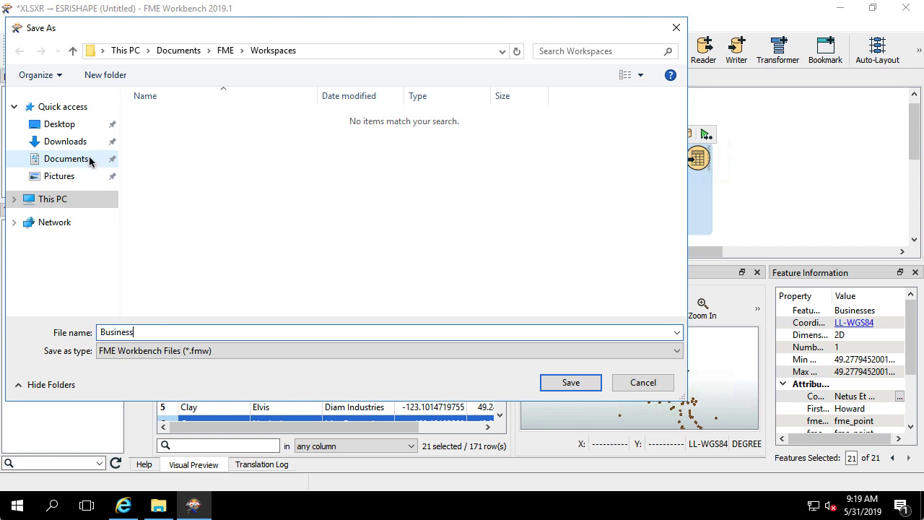
{"action": "type", "text": "Cont"}
{"action": "key", "text": "BackSpace"}
{"action": "key", "text": "BackSpace"}
{"action": "type", "text": "ridors"}
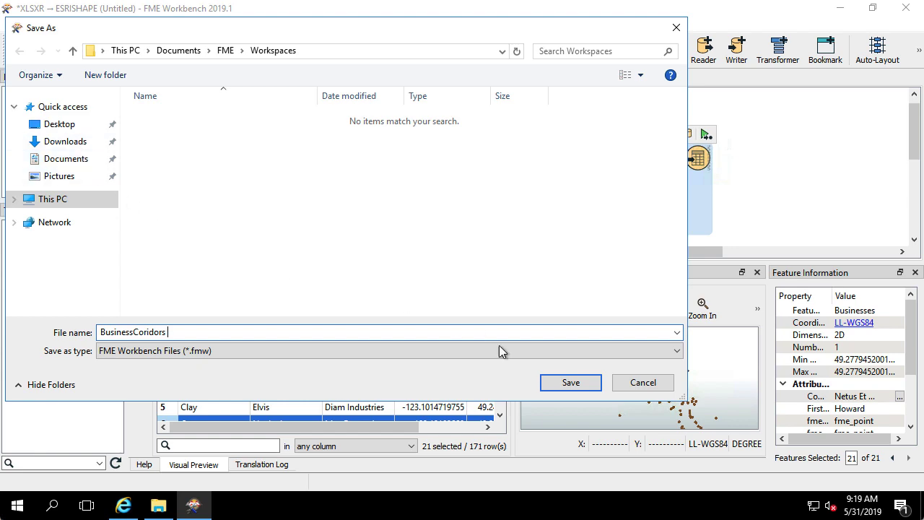
{"action": "left_click", "coordinate": [562, 384]}
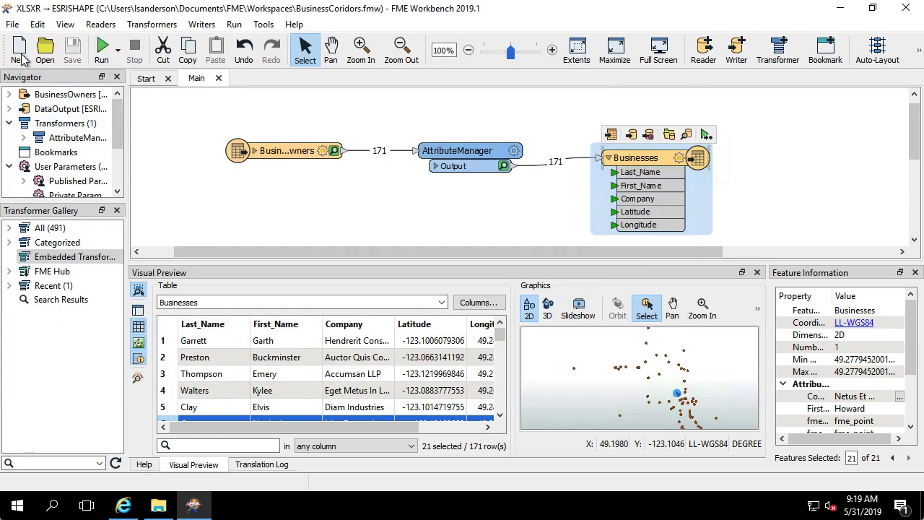
{"action": "left_click", "coordinate": [13, 26]}
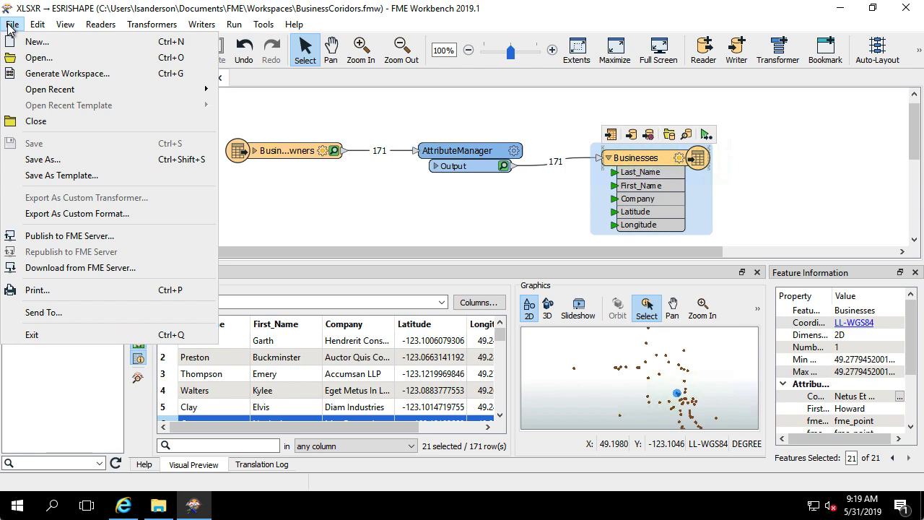
{"action": "left_click", "coordinate": [43, 174]}
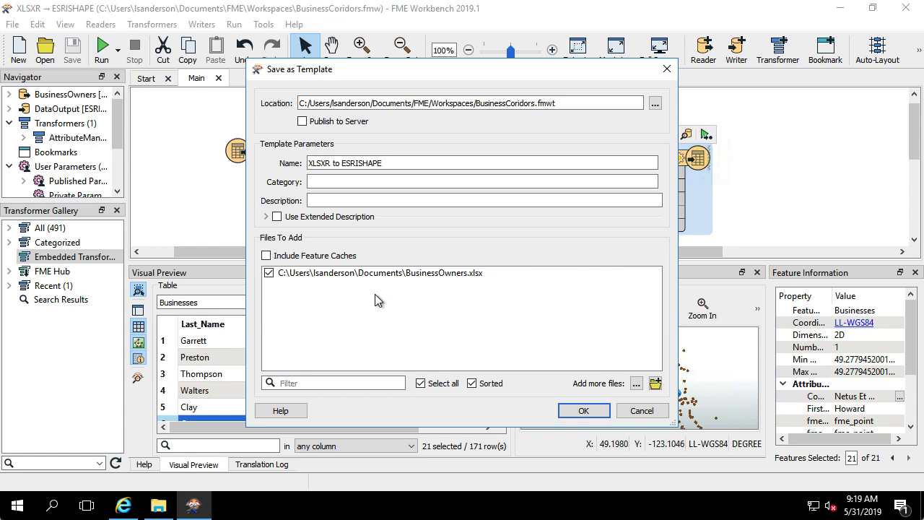
{"action": "left_click", "coordinate": [648, 411]}
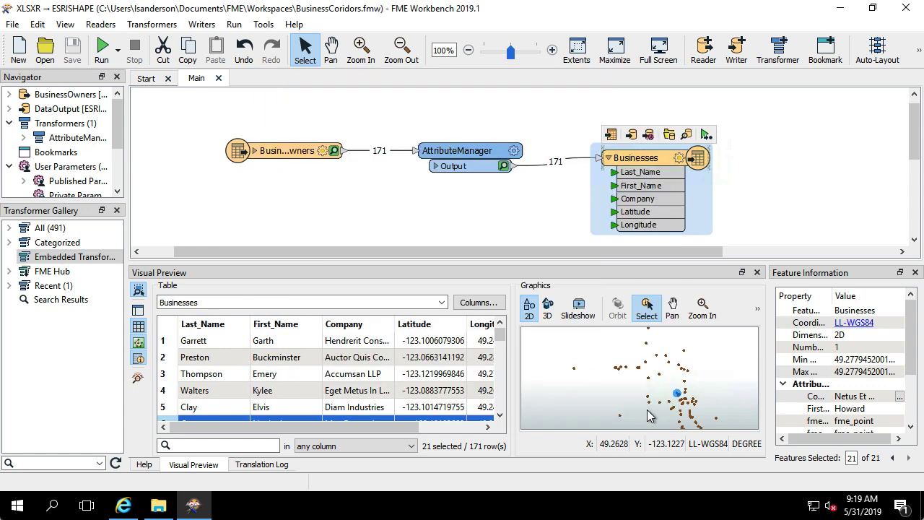